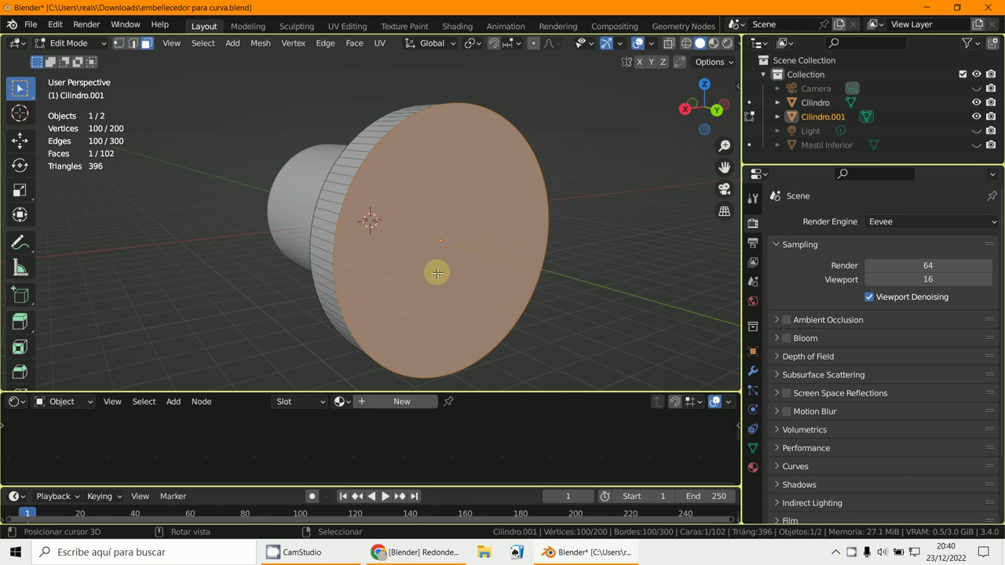
Delete the single face covering the front of the wide disc.
{"action": "left_click", "coordinate": [439, 268]}
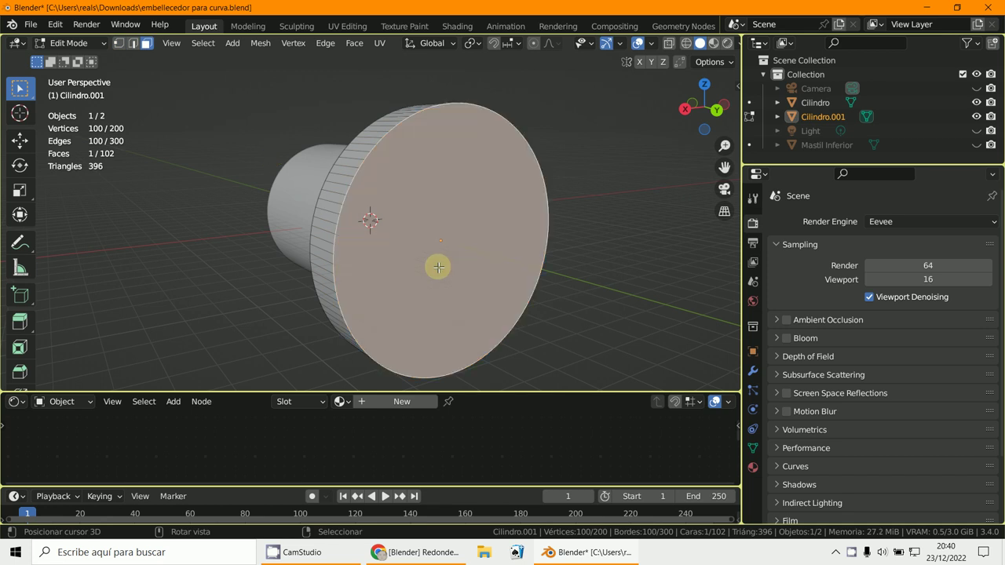
{"action": "key", "text": "x"}
{"action": "left_click", "coordinate": [419, 296]}
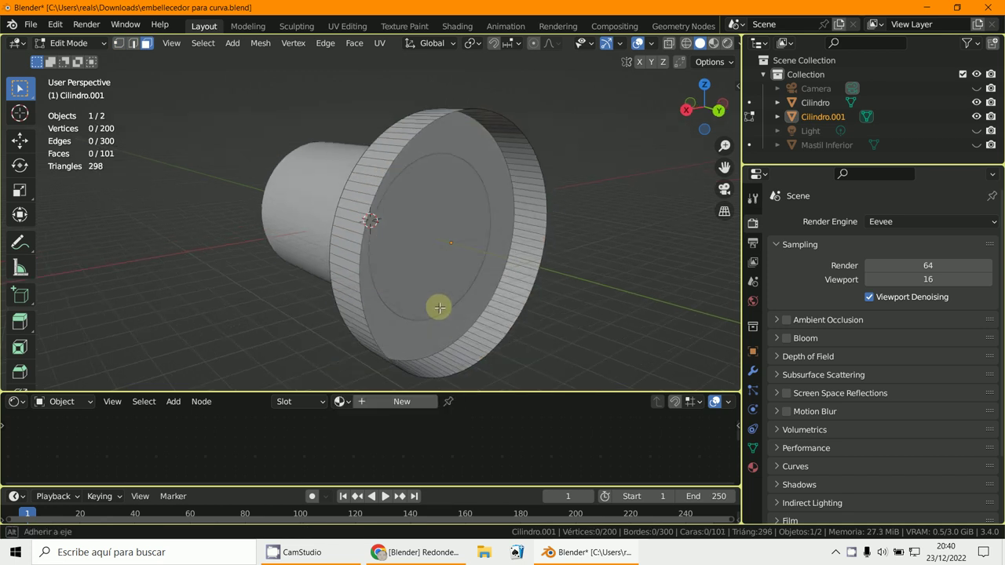
Close the disc's open front by extruding its rim loop, scaling it inward and merging the vertices at the center.
{"action": "left_click", "coordinate": [119, 47]}
{"action": "left_click", "coordinate": [119, 44]}
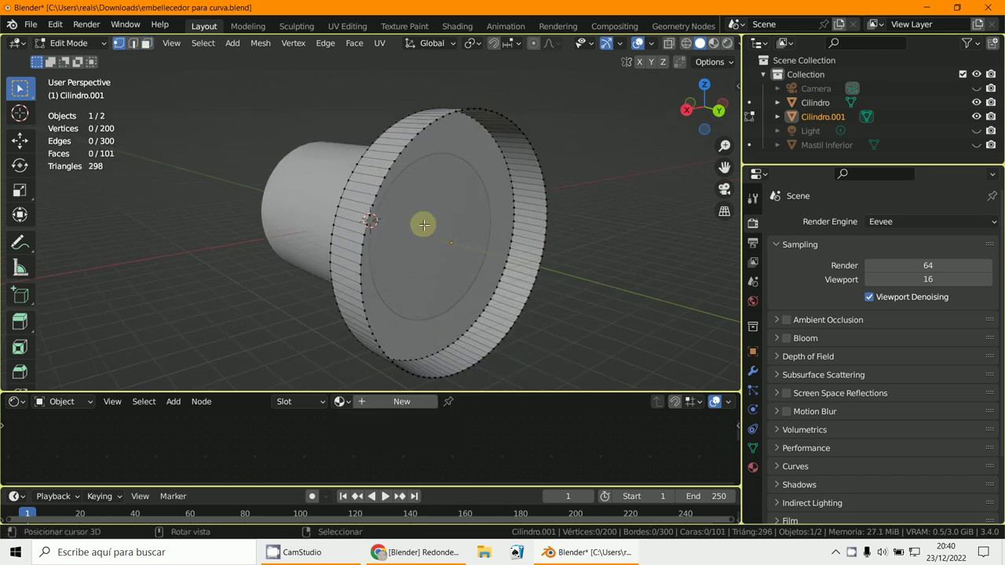
{"action": "left_click", "coordinate": [385, 186], "text": "alt"}
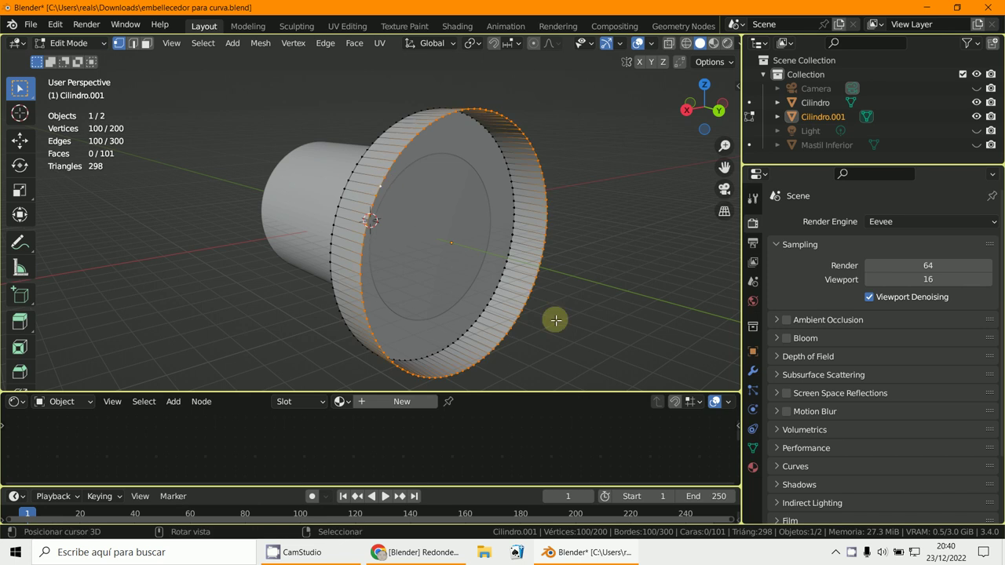
{"action": "key", "text": "e"}
{"action": "right_click", "coordinate": [592, 355]}
{"action": "key", "text": "s"}
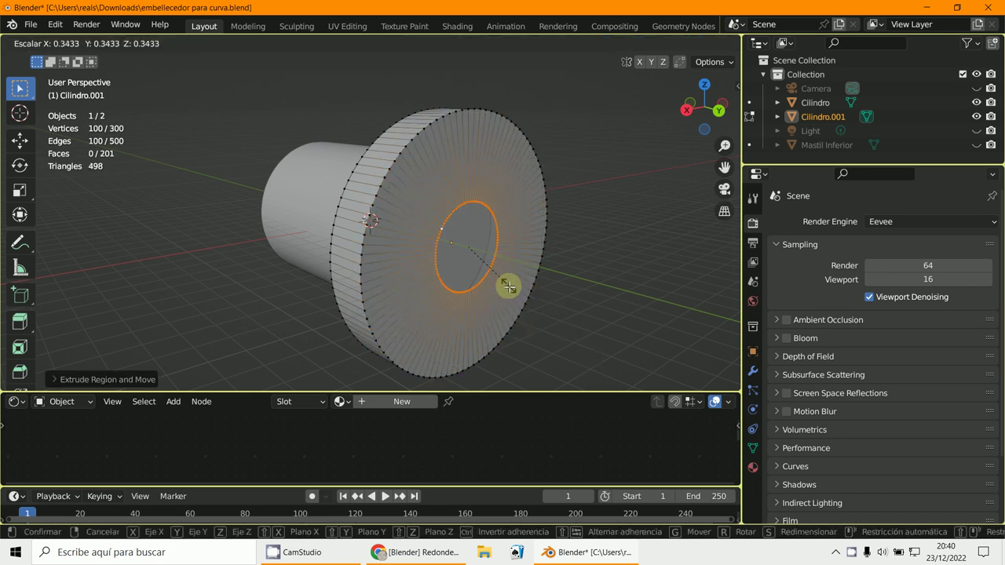
{"action": "left_click", "coordinate": [509, 286]}
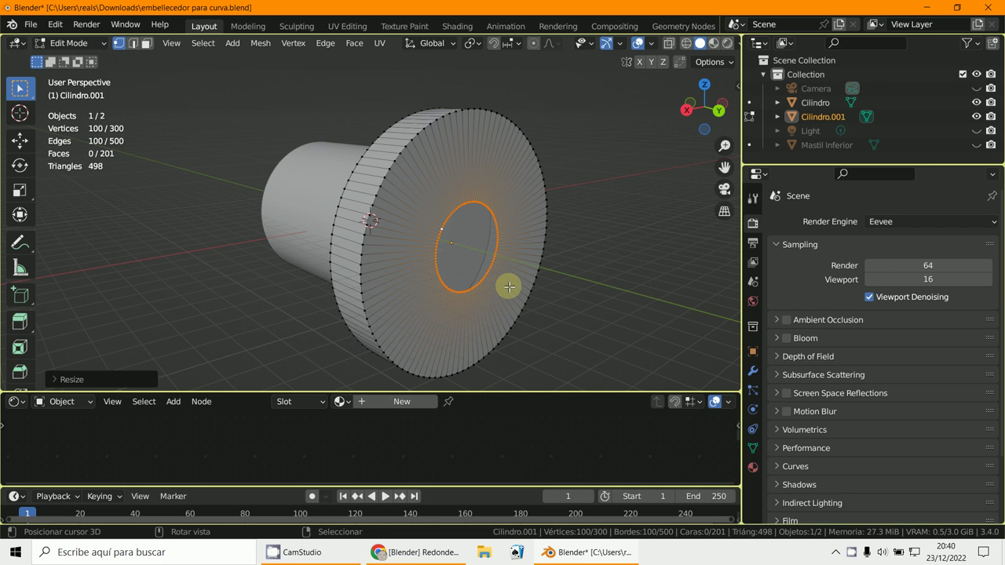
{"action": "key", "text": "m"}
{"action": "left_click", "coordinate": [494, 293]}
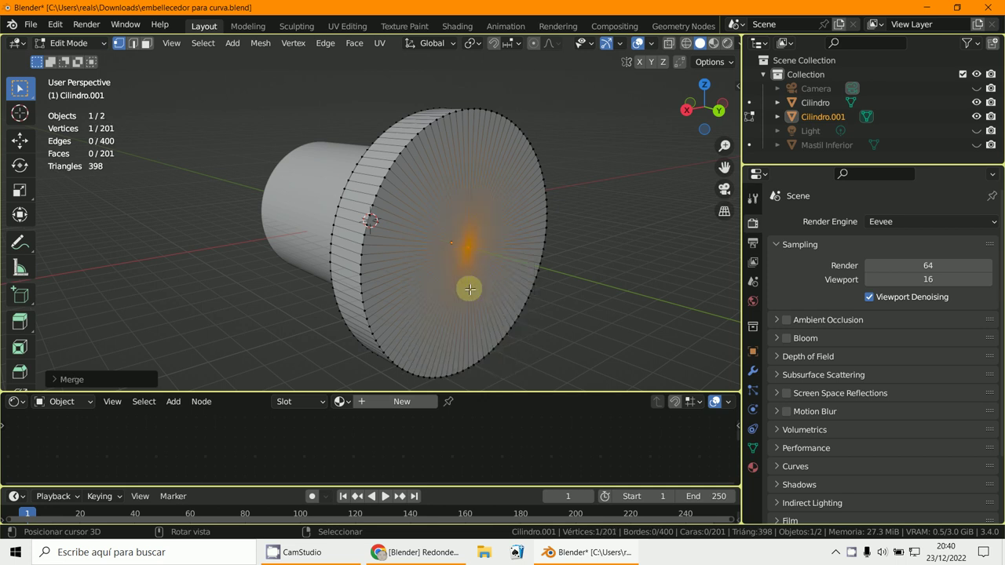
Delete the single face on the back of the disc, where the narrow cylinder joins it.
{"action": "middle_click_drag", "start_coordinate": [421, 235], "coordinate": [448, 239]}
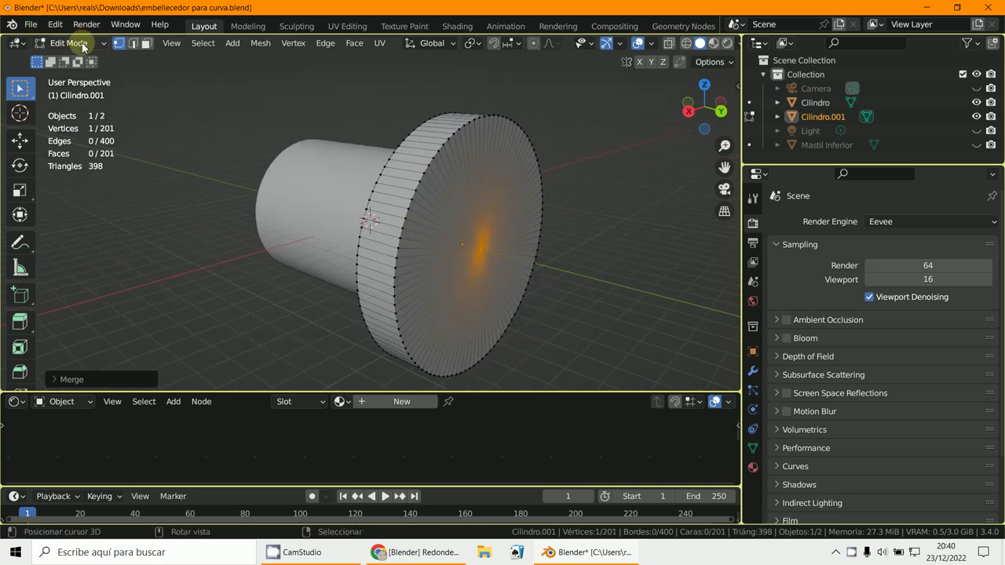
{"action": "left_click", "coordinate": [132, 44]}
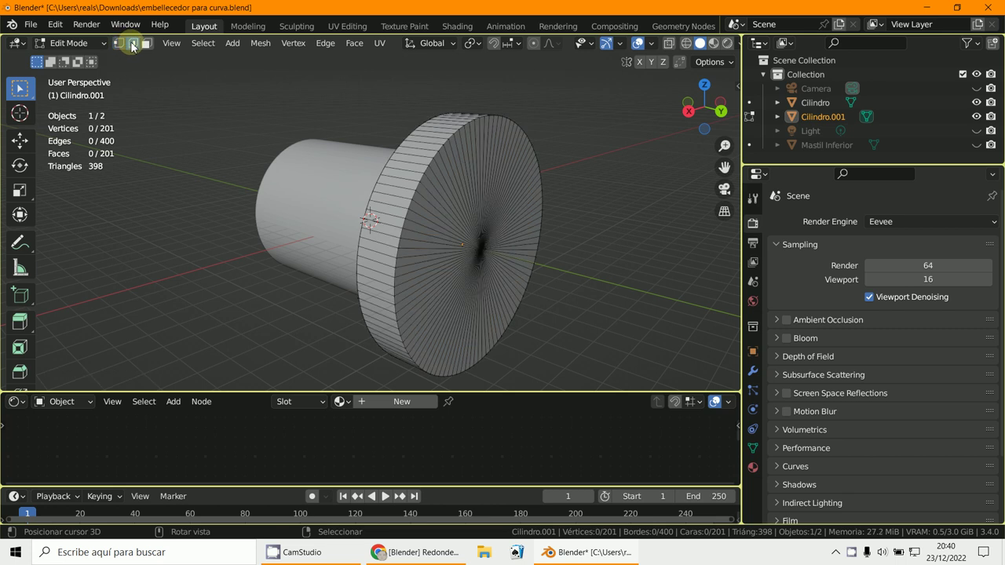
{"action": "middle_click_drag", "start_coordinate": [455, 265], "coordinate": [448, 202]}
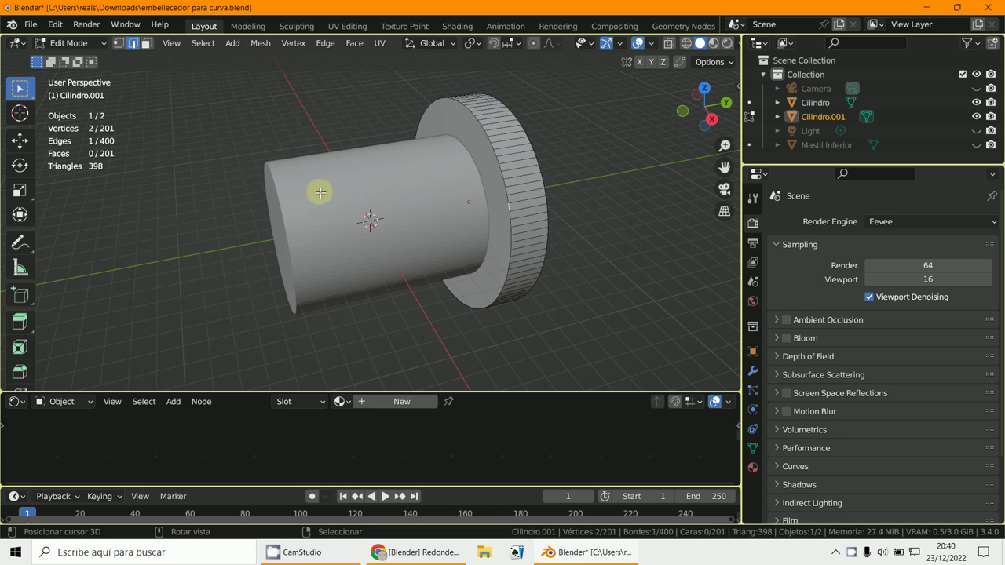
{"action": "left_click", "coordinate": [461, 259]}
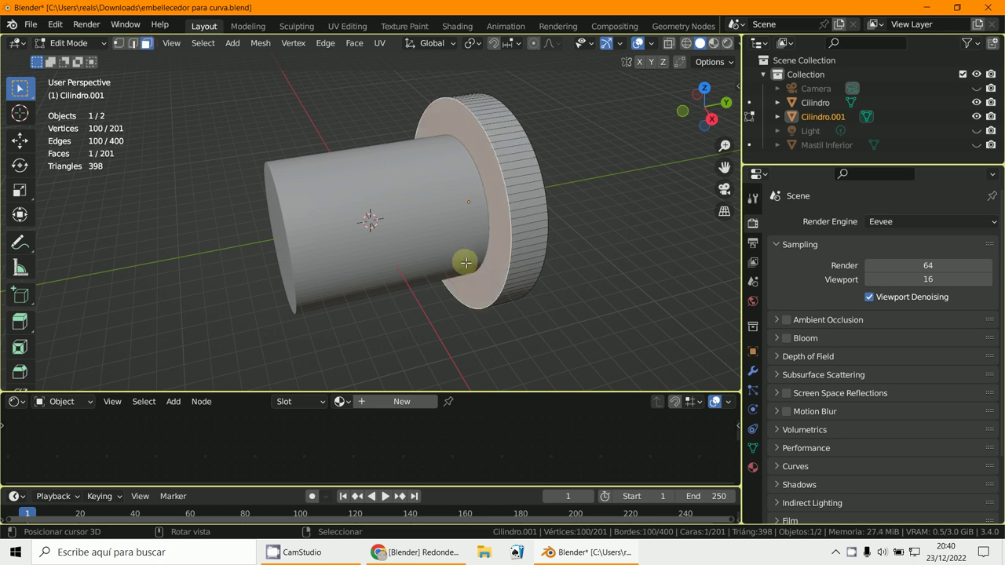
{"action": "key", "text": "x"}
{"action": "left_click", "coordinate": [464, 262]}
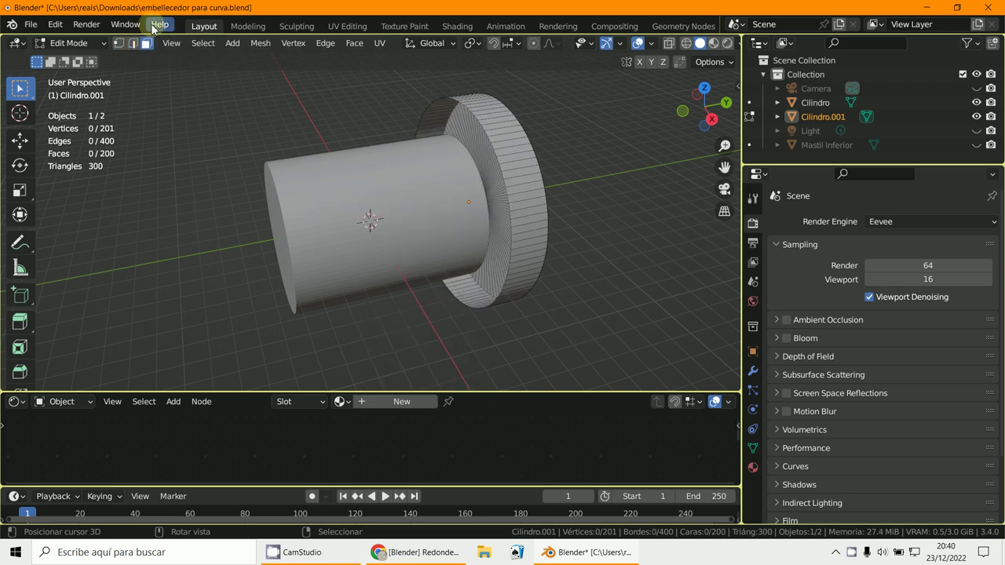
Close the disc's back by extruding its rim loop inward and merging it at the center, and return to Object Mode.
{"action": "left_click", "coordinate": [132, 45]}
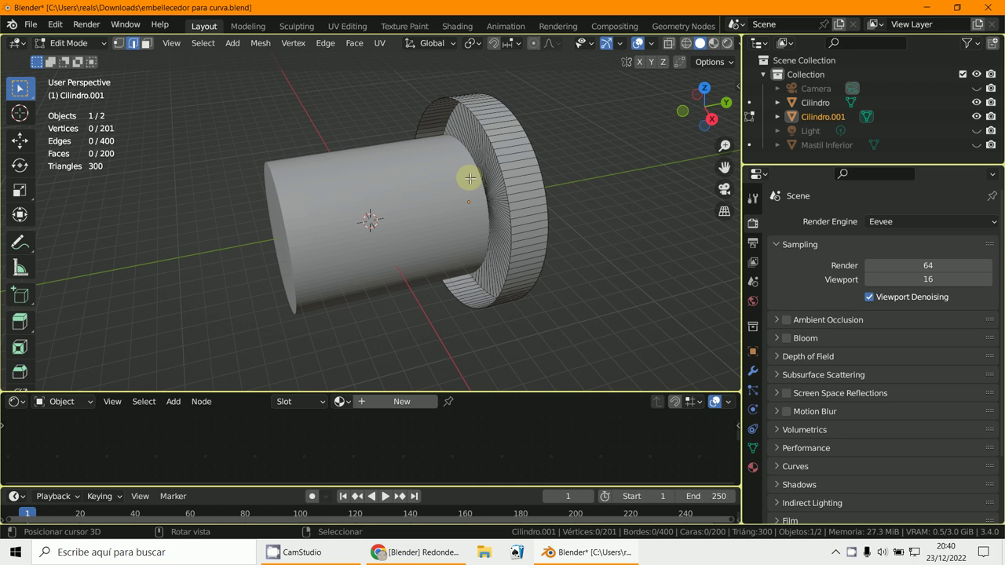
{"action": "left_click", "coordinate": [500, 162], "text": "alt"}
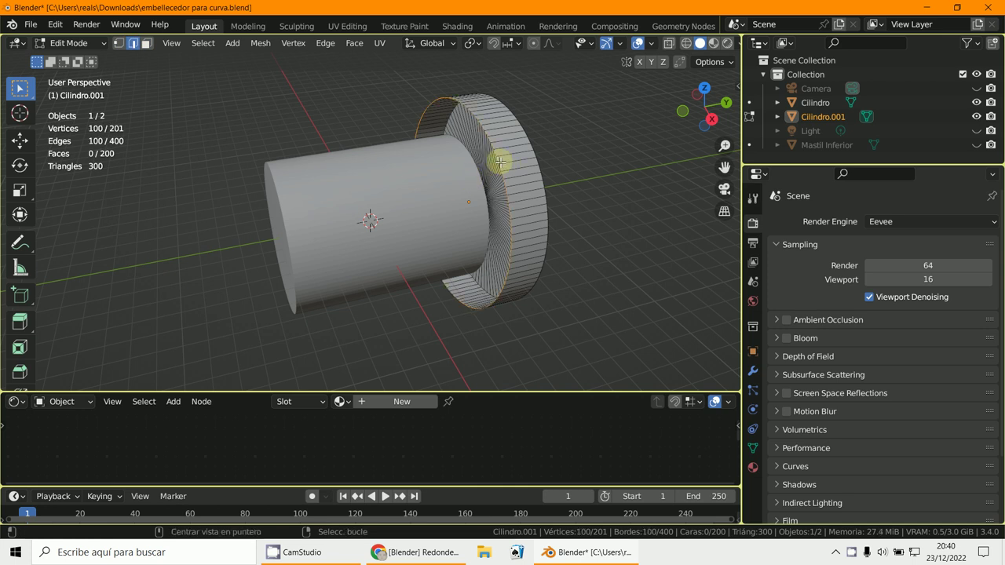
{"action": "key", "text": "e"}
{"action": "right_click", "coordinate": [563, 246]}
{"action": "key", "text": "s"}
{"action": "left_click", "coordinate": [502, 204]}
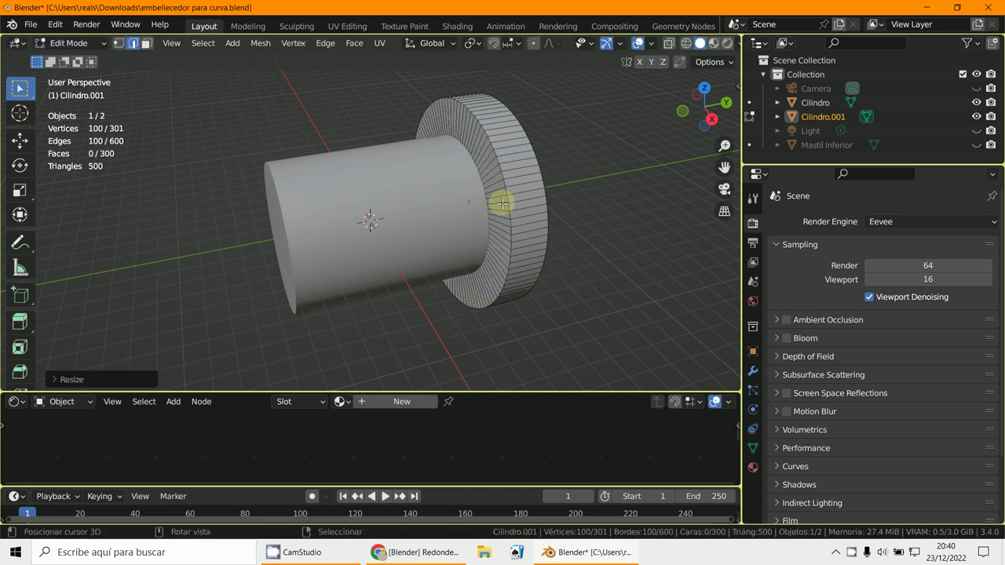
{"action": "key", "text": "m"}
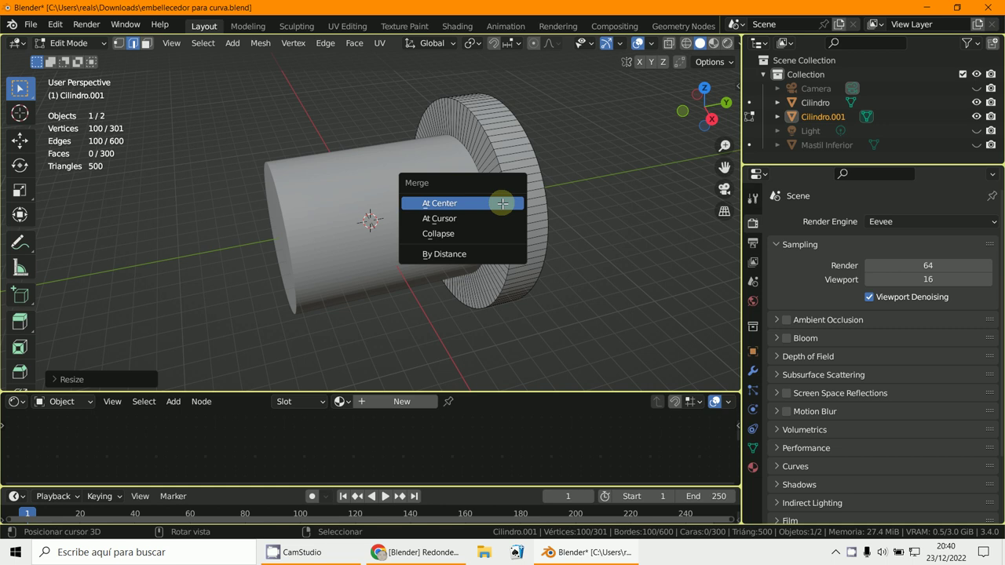
{"action": "left_click", "coordinate": [502, 204]}
{"action": "middle_click_drag", "start_coordinate": [547, 222], "coordinate": [453, 205]}
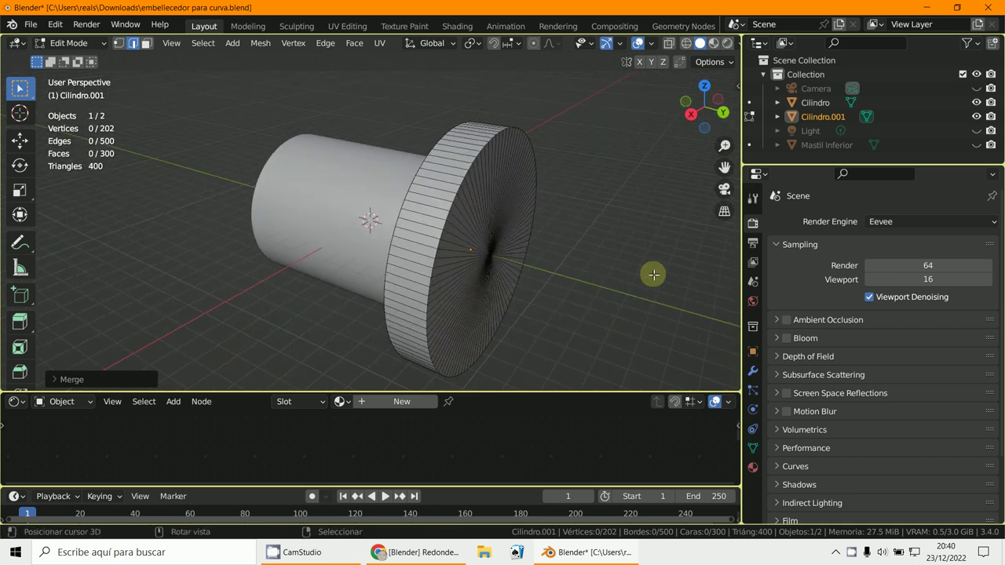
{"action": "left_click", "coordinate": [82, 44]}
{"action": "left_click", "coordinate": [83, 59]}
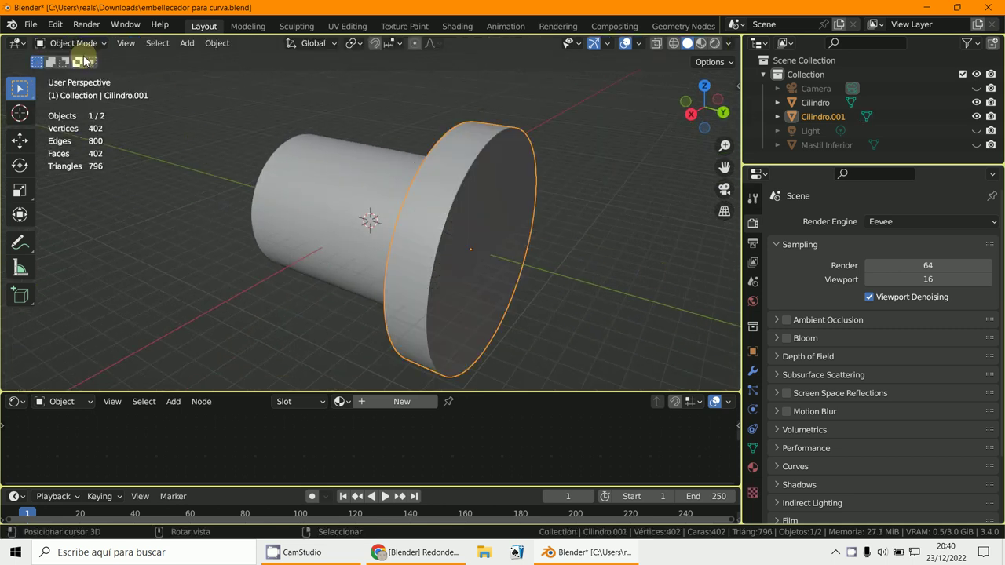
Add a Bevel modifier to the disc with 3 segments and an amount of 0.18 m.
{"action": "left_click", "coordinate": [752, 370]}
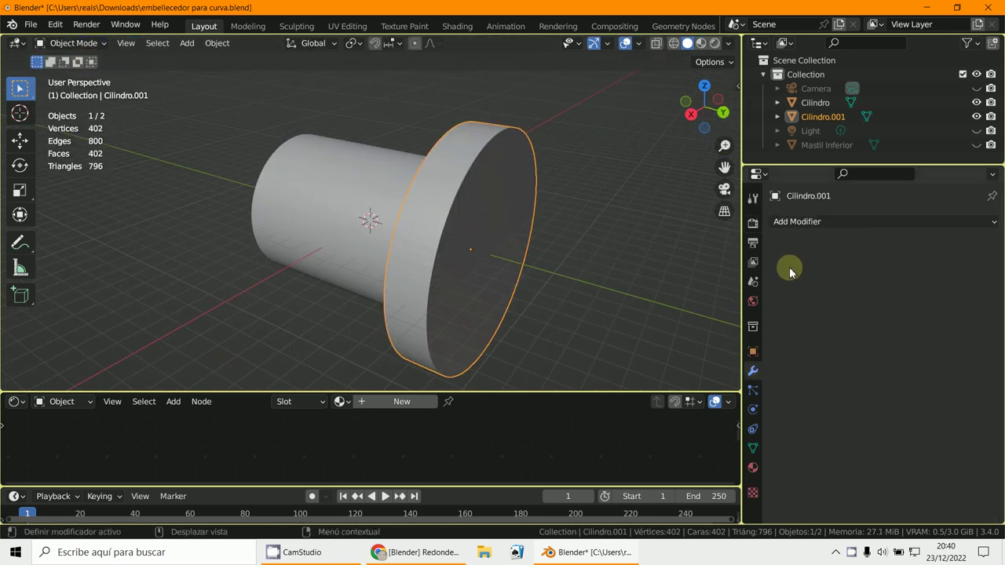
{"action": "left_click", "coordinate": [798, 224]}
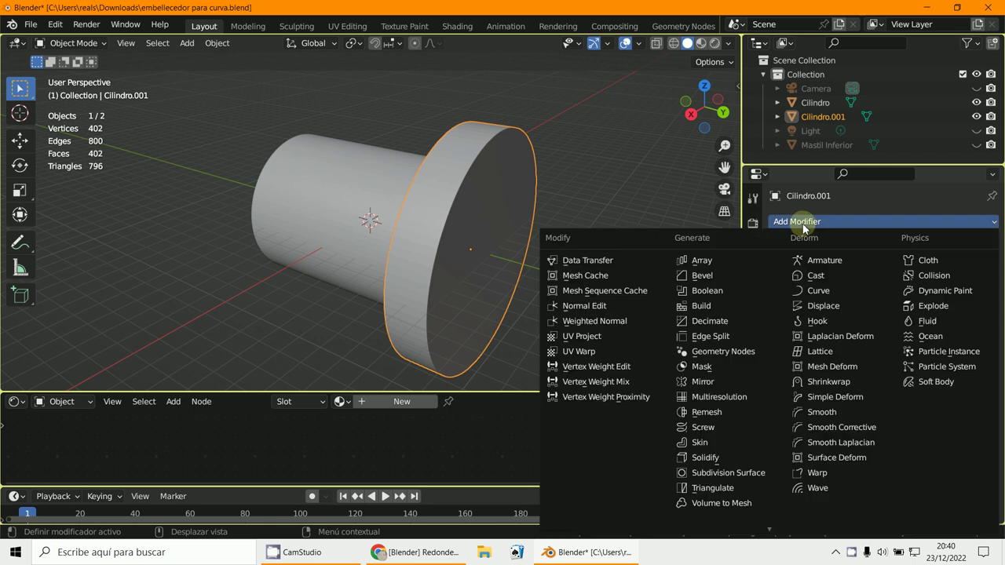
{"action": "left_click", "coordinate": [735, 278]}
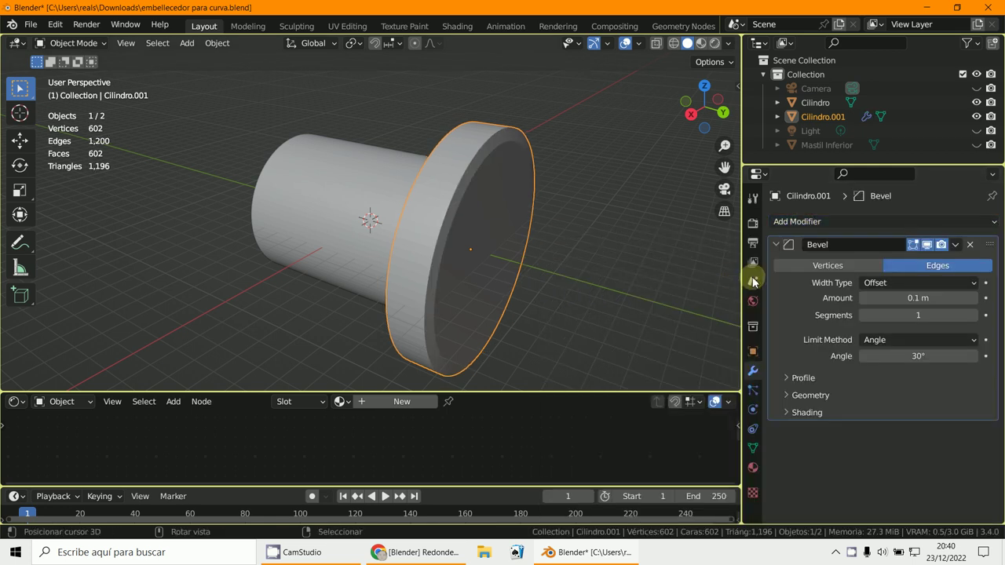
{"action": "left_click", "coordinate": [973, 316]}
{"action": "left_click", "coordinate": [972, 316]}
{"action": "middle_click_drag", "start_coordinate": [475, 269], "coordinate": [442, 278]}
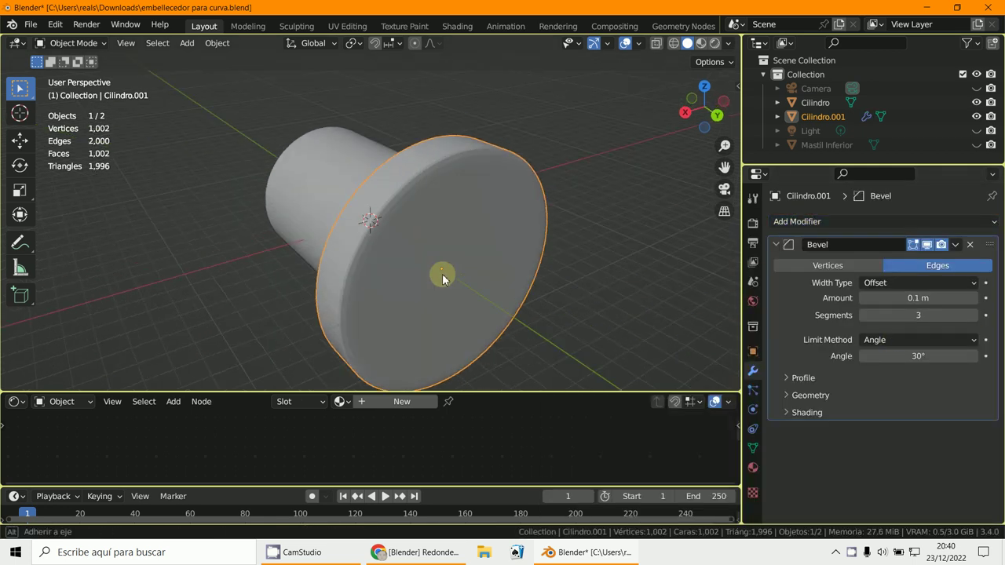
{"action": "scroll", "coordinate": [444, 233], "scroll_direction": "up", "scroll_amount": 2}
{"action": "left_click_drag", "start_coordinate": [915, 300], "coordinate": [417, 299]}
{"action": "scroll", "coordinate": [538, 245], "scroll_direction": "down", "scroll_amount": 3}
{"action": "middle_click_drag", "start_coordinate": [538, 245], "coordinate": [583, 245]}
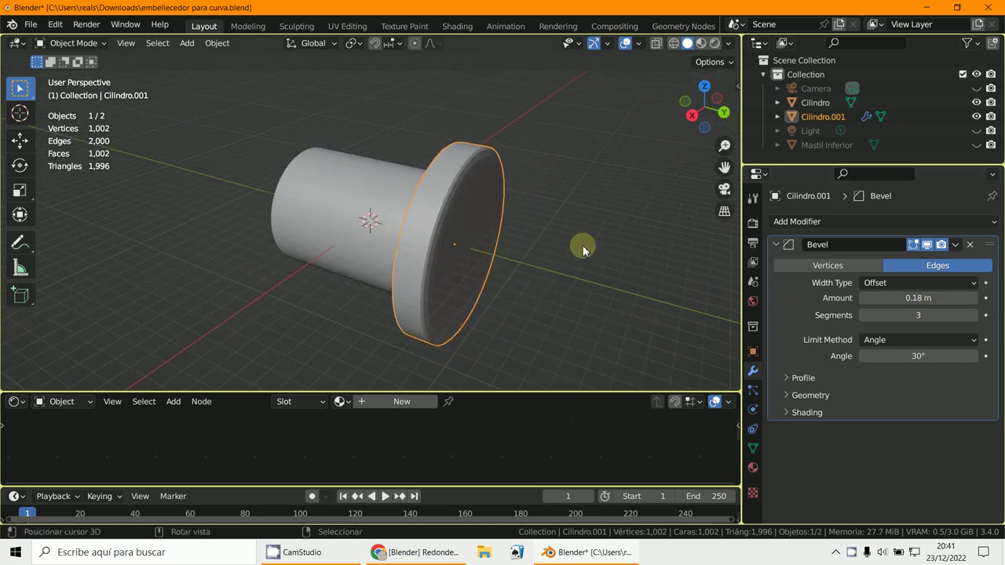
Show the disc's transform values and apply its scale.
{"action": "key", "text": "ctrl+a"}
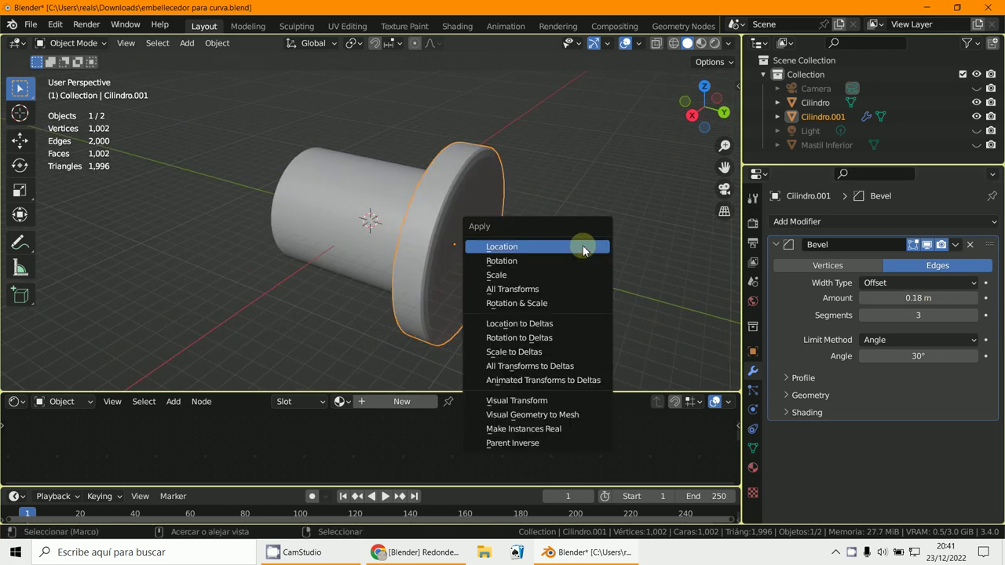
{"action": "left_click", "coordinate": [548, 275]}
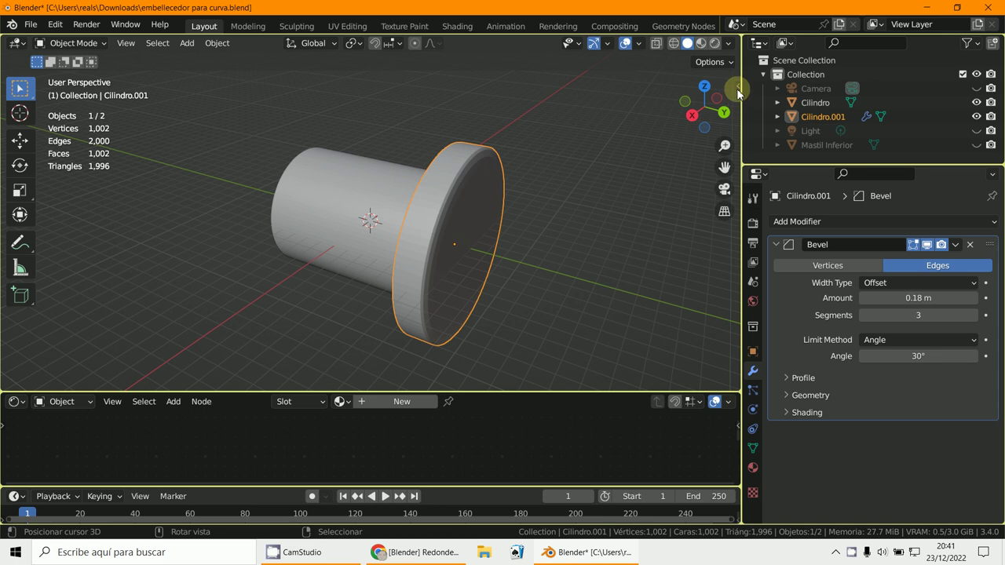
{"action": "left_click", "coordinate": [738, 91]}
{"action": "left_click", "coordinate": [734, 88]}
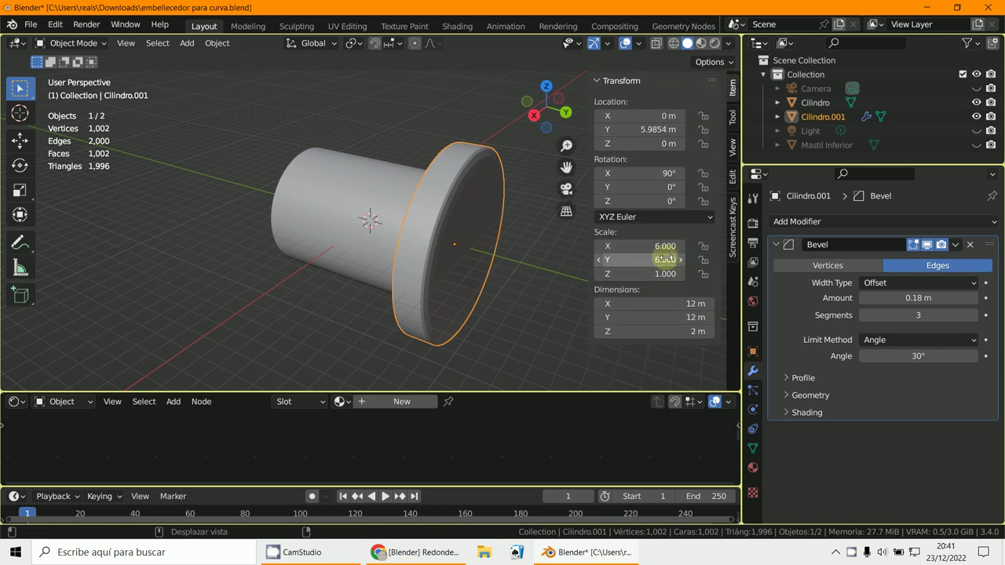
{"action": "right_click", "coordinate": [533, 265], "text": "shift"}
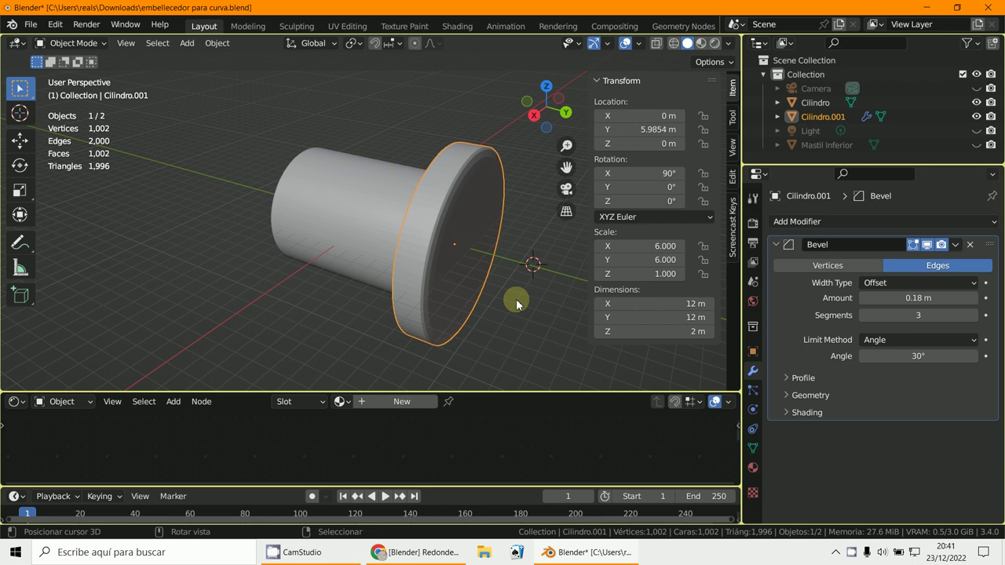
{"action": "scroll", "coordinate": [513, 297], "scroll_direction": "up", "scroll_amount": 2}
{"action": "scroll", "coordinate": [509, 281], "scroll_direction": "up", "scroll_amount": 2}
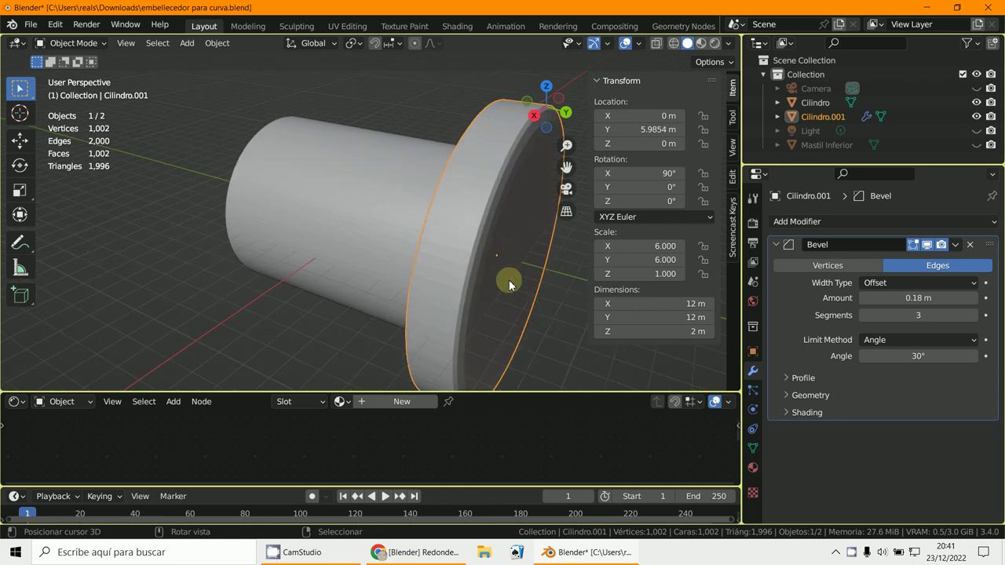
{"action": "key", "text": "ctrl+a"}
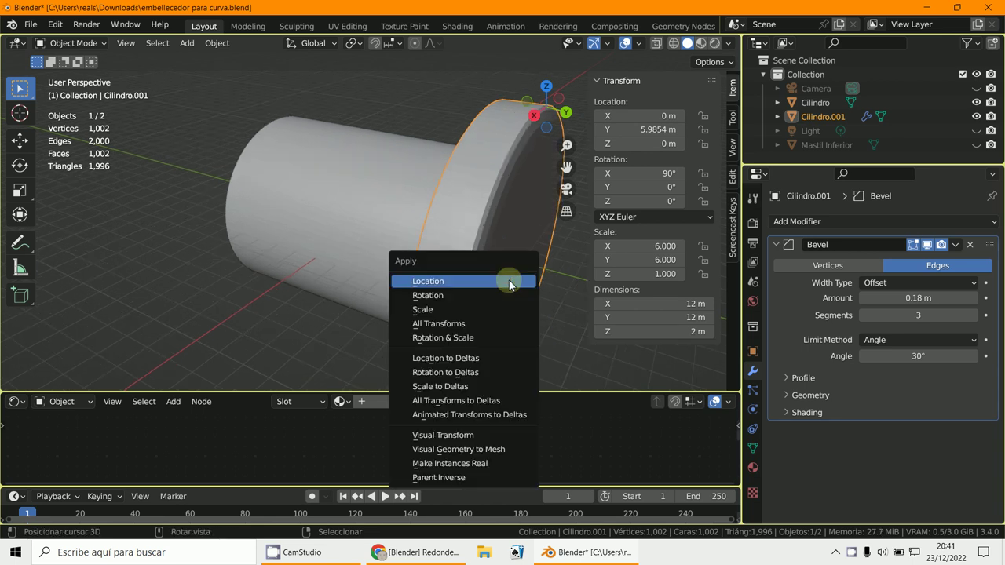
{"action": "left_click", "coordinate": [465, 310]}
{"action": "middle_click_drag", "start_coordinate": [518, 245], "coordinate": [476, 231]}
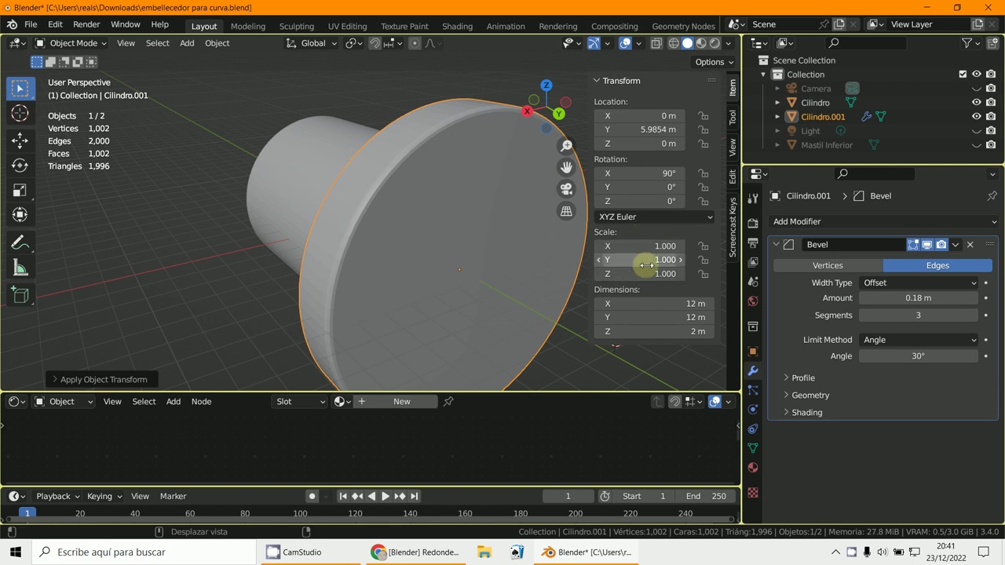
{"action": "scroll", "coordinate": [532, 275], "scroll_direction": "down", "scroll_amount": 3}
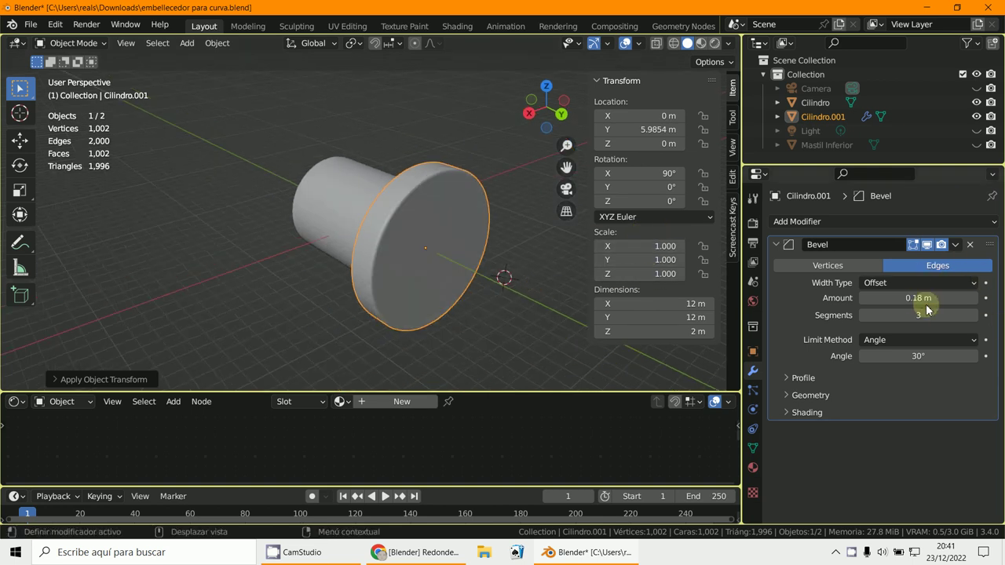
Try other segment and amount values on the disc's Bevel modifier, and remove the modifier.
{"action": "left_click_drag", "start_coordinate": [923, 315], "coordinate": [401, 315]}
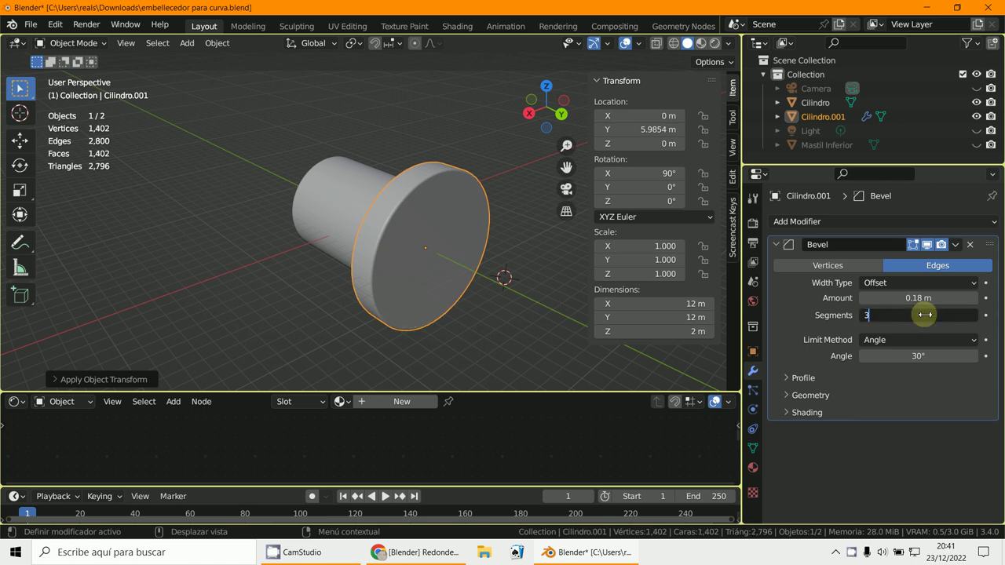
{"action": "key", "text": "Return"}
{"action": "left_click_drag", "start_coordinate": [919, 298], "coordinate": [981, 293]}
{"action": "middle_click_drag", "start_coordinate": [432, 208], "coordinate": [534, 236], "text": "alt"}
{"action": "left_click", "coordinate": [971, 245]}
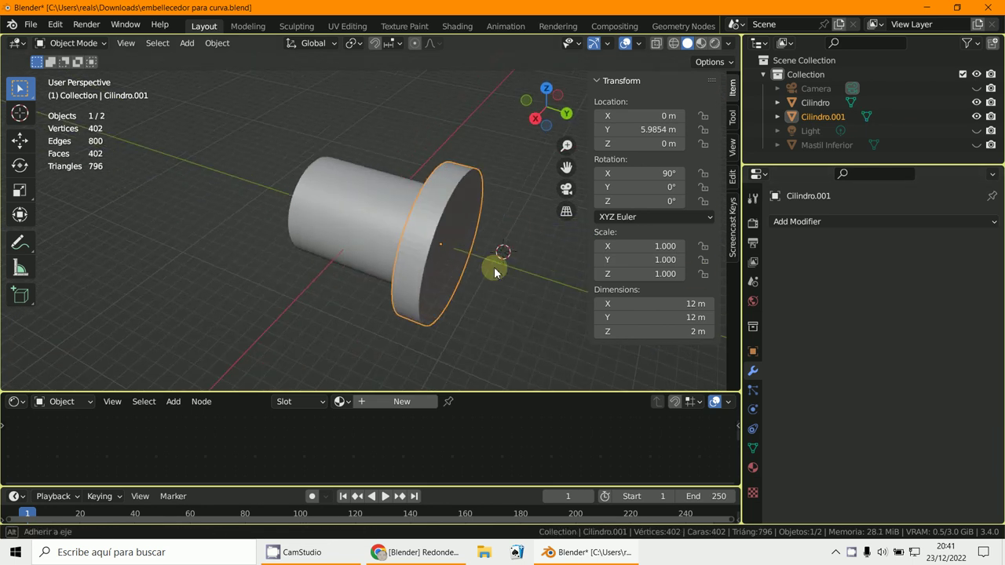
Switch the disc to Edit Mode, select its front rim edge loop and bevel it by about 1.1 m.
{"action": "middle_click_drag", "start_coordinate": [494, 270], "coordinate": [406, 231]}
{"action": "scroll", "coordinate": [407, 232], "scroll_direction": "up", "scroll_amount": 2}
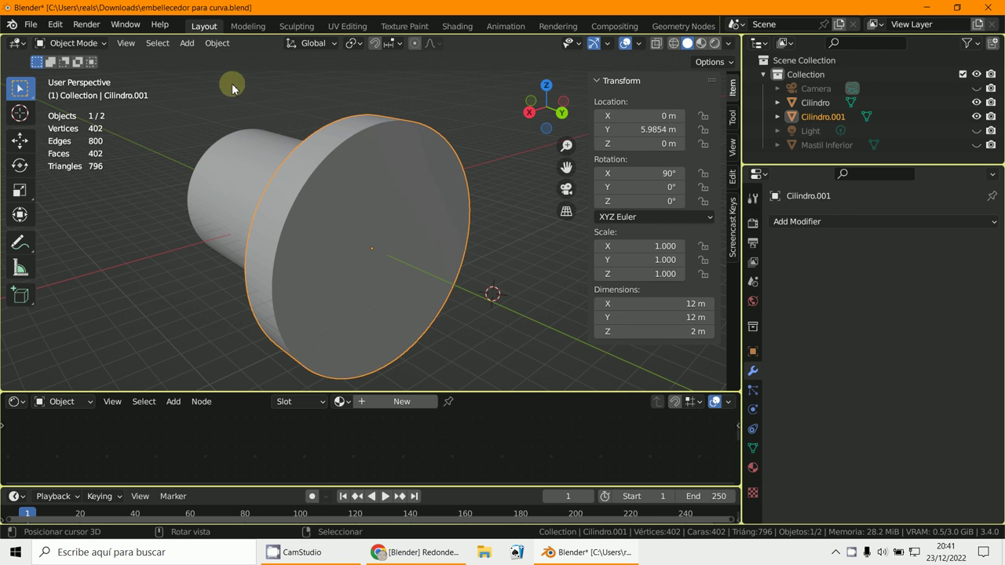
{"action": "left_click", "coordinate": [72, 44]}
{"action": "left_click", "coordinate": [72, 75]}
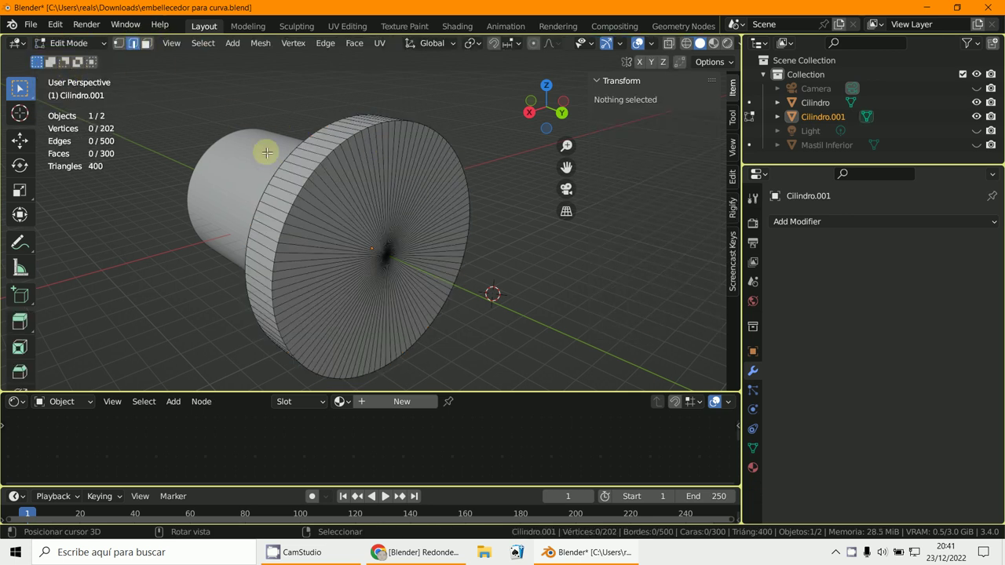
{"action": "left_click", "coordinate": [307, 177], "text": "alt"}
{"action": "scroll", "coordinate": [414, 233], "scroll_direction": "down", "scroll_amount": 3}
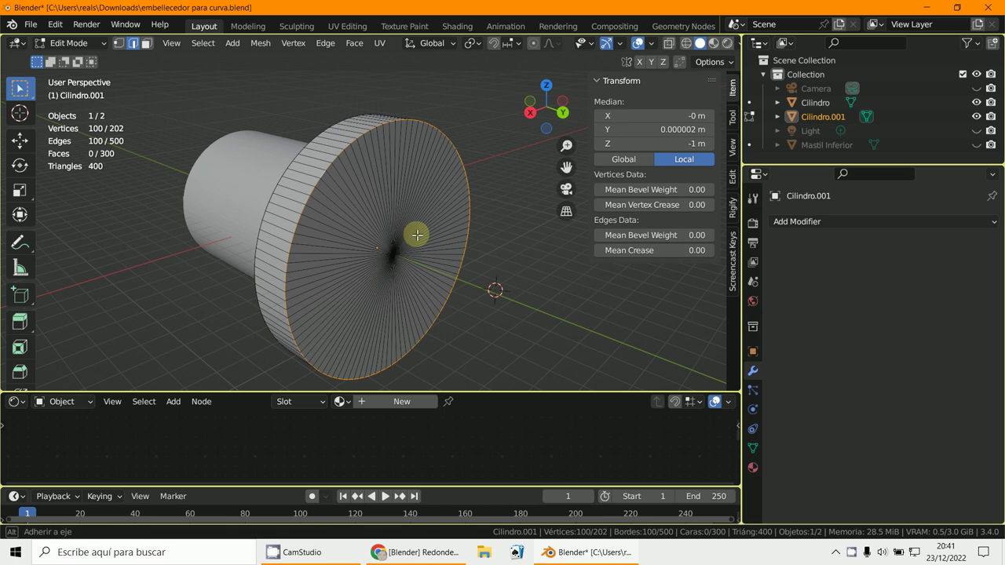
{"action": "key", "text": "ctrl+b"}
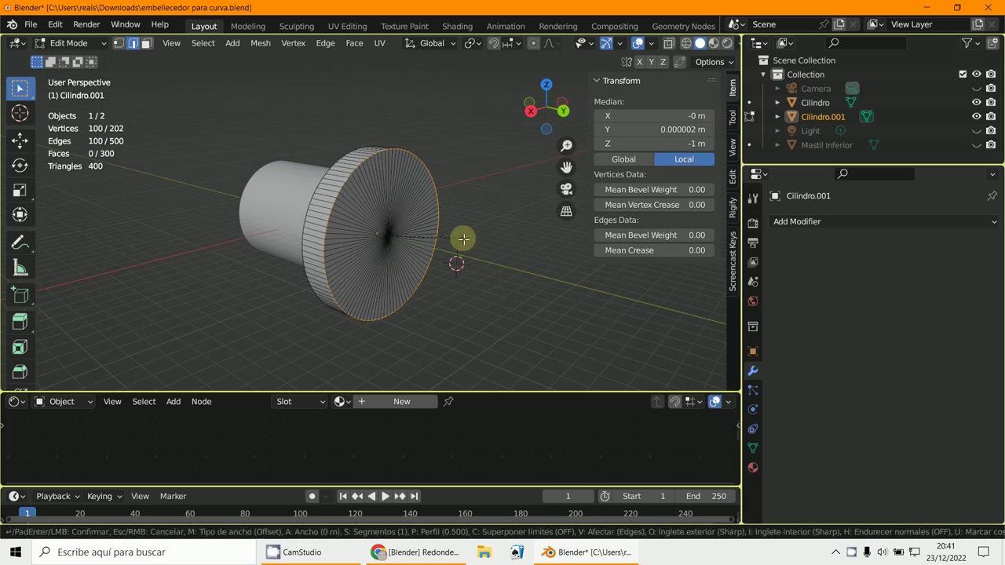
{"action": "left_click", "coordinate": [478, 252]}
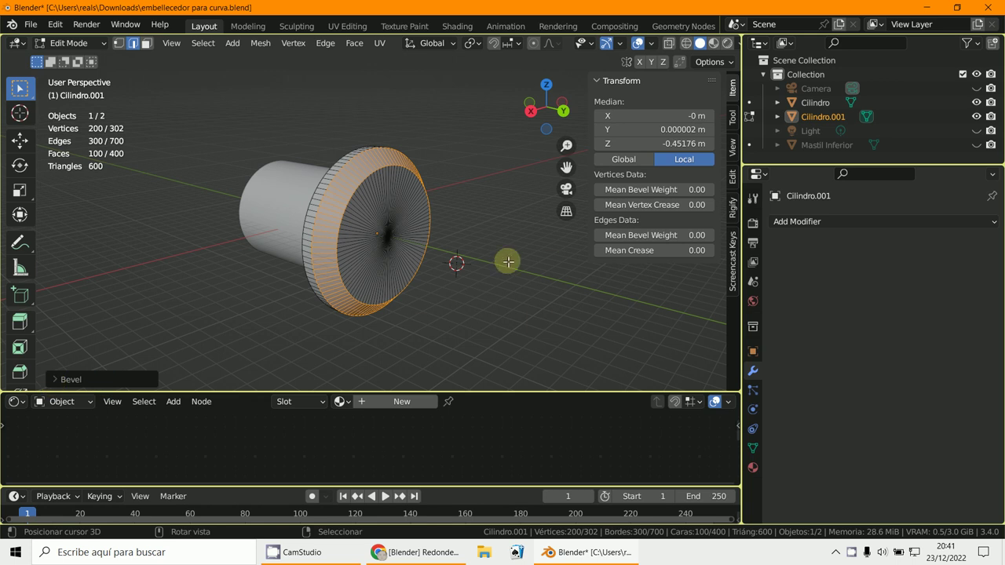
Open the settings of the rim bevel and set its segments to 5.
{"action": "middle_click_drag", "start_coordinate": [463, 317], "coordinate": [511, 317]}
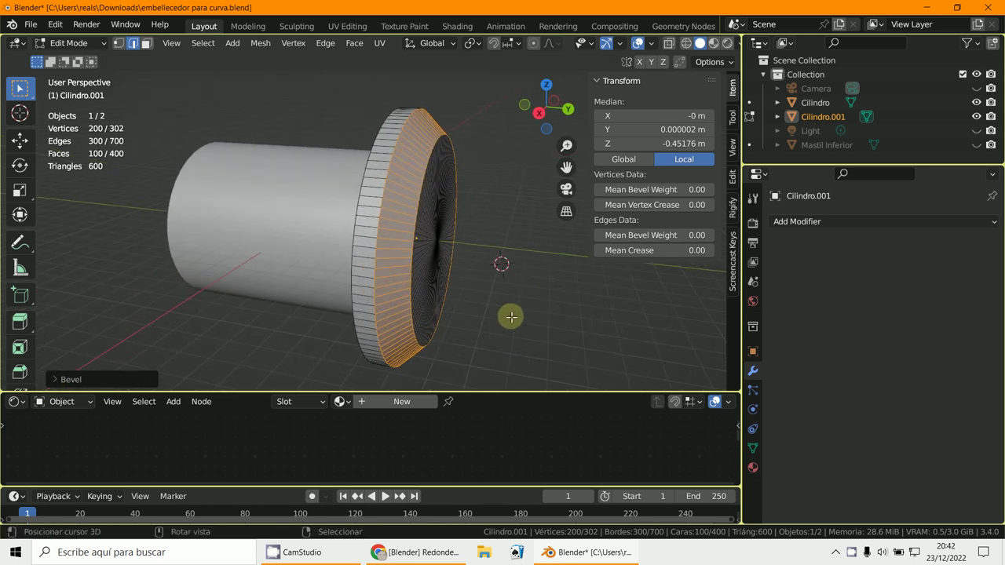
{"action": "left_click", "coordinate": [52, 381]}
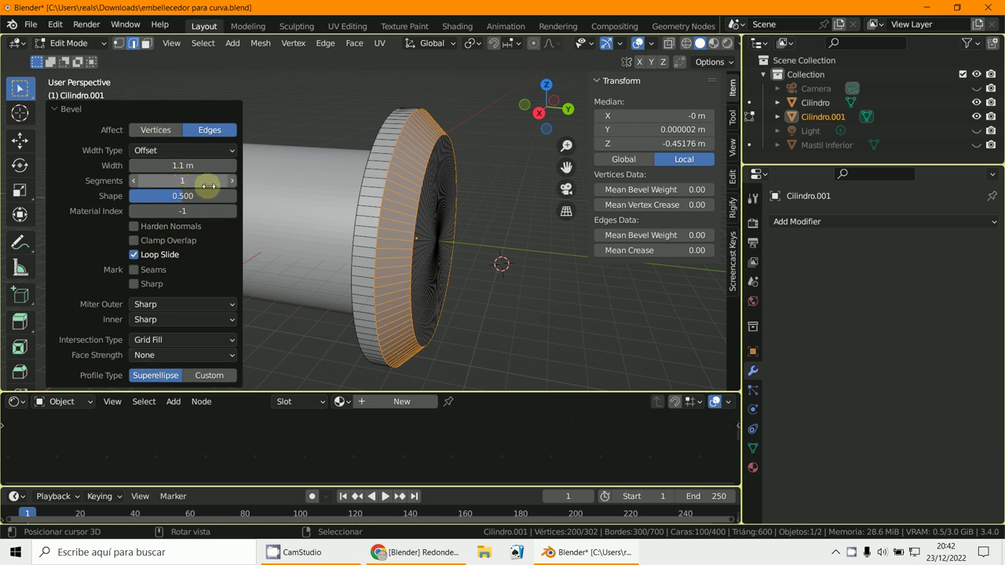
{"action": "left_click", "coordinate": [233, 180]}
{"action": "left_click", "coordinate": [232, 179]}
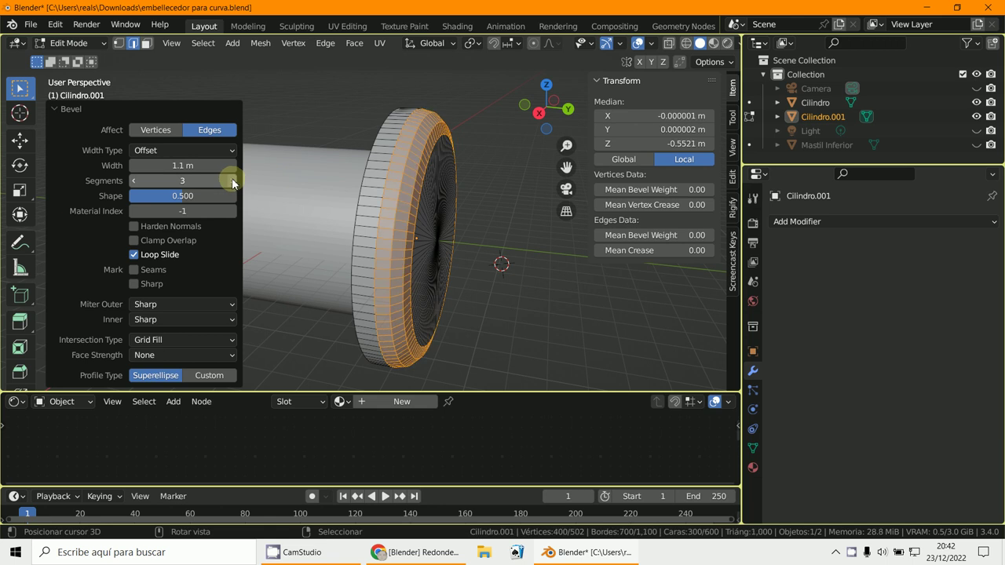
{"action": "left_click", "coordinate": [231, 180]}
{"action": "left_click", "coordinate": [231, 179]}
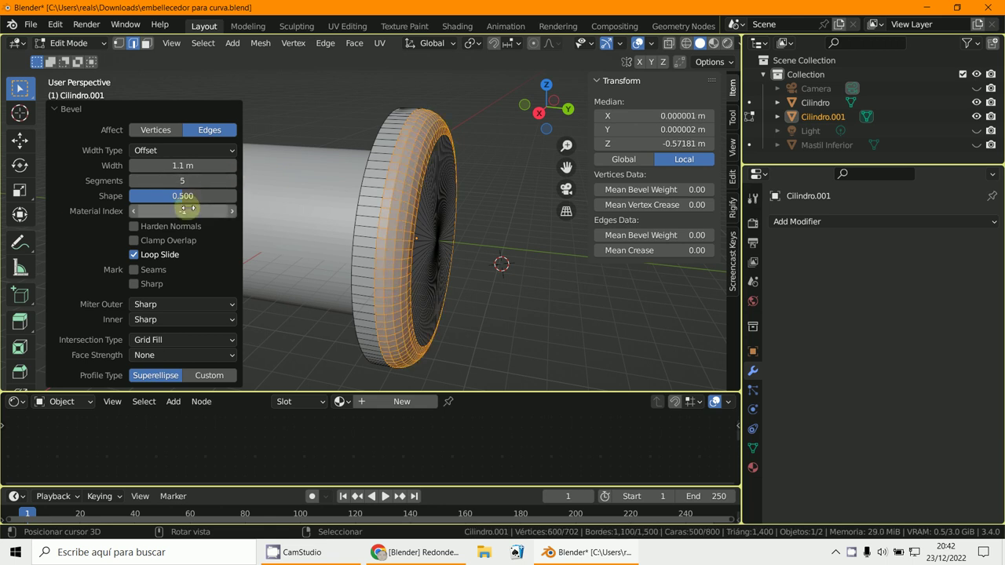
Try a concave shape of 0.162 on the rim bevel, and set the shape to 0.476.
{"action": "left_click_drag", "start_coordinate": [185, 203], "coordinate": [381, 328]}
{"action": "left_click_drag", "start_coordinate": [605, 329], "coordinate": [403, 333]}
{"action": "middle_click_drag", "start_coordinate": [442, 275], "coordinate": [433, 314]}
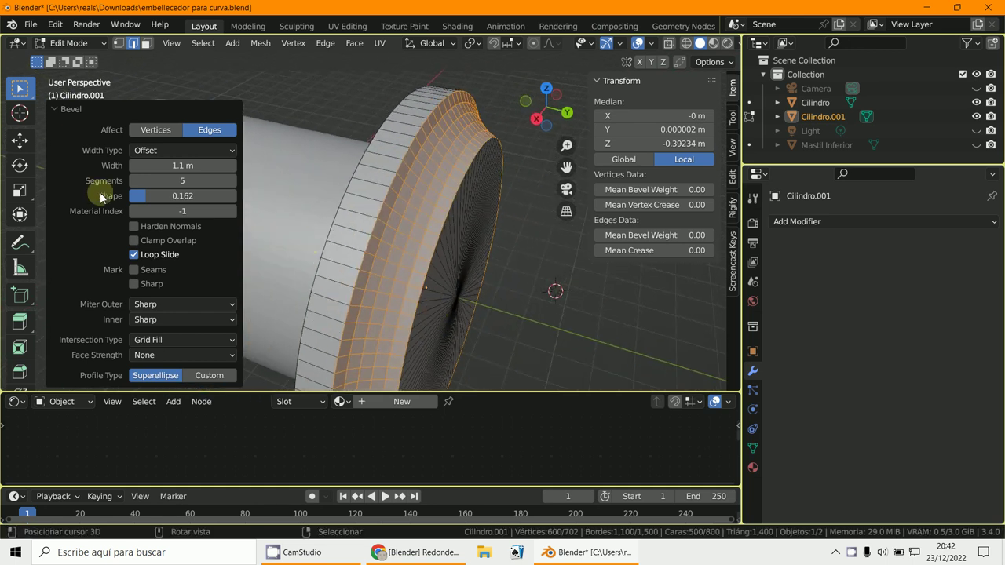
{"action": "left_click_drag", "start_coordinate": [148, 197], "coordinate": [438, 339]}
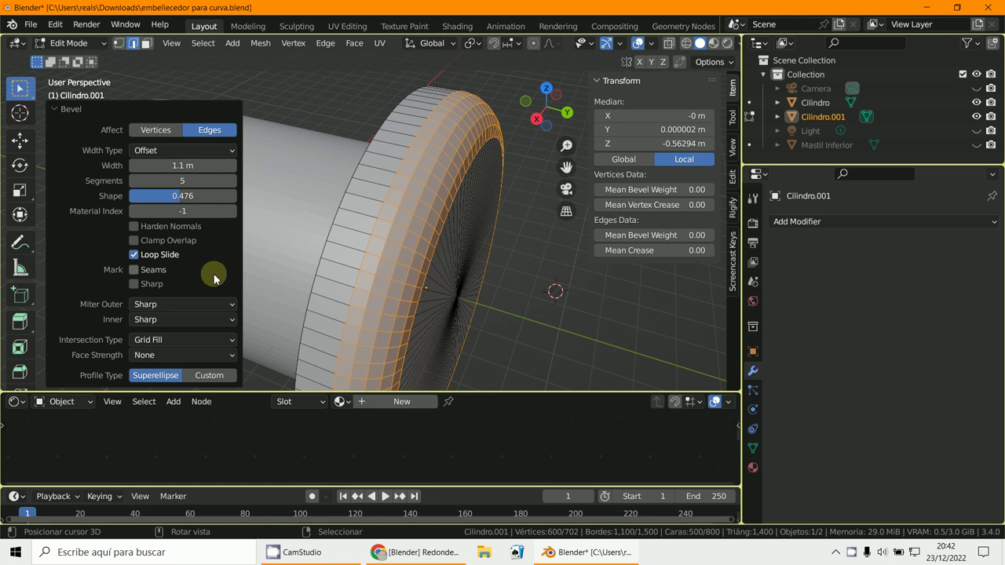
Change the bevel's profile type to Custom and place a curve point near its upper end at about 0.21, 0.75.
{"action": "left_click", "coordinate": [210, 375]}
{"action": "scroll", "coordinate": [180, 324], "scroll_direction": "down", "scroll_amount": 6}
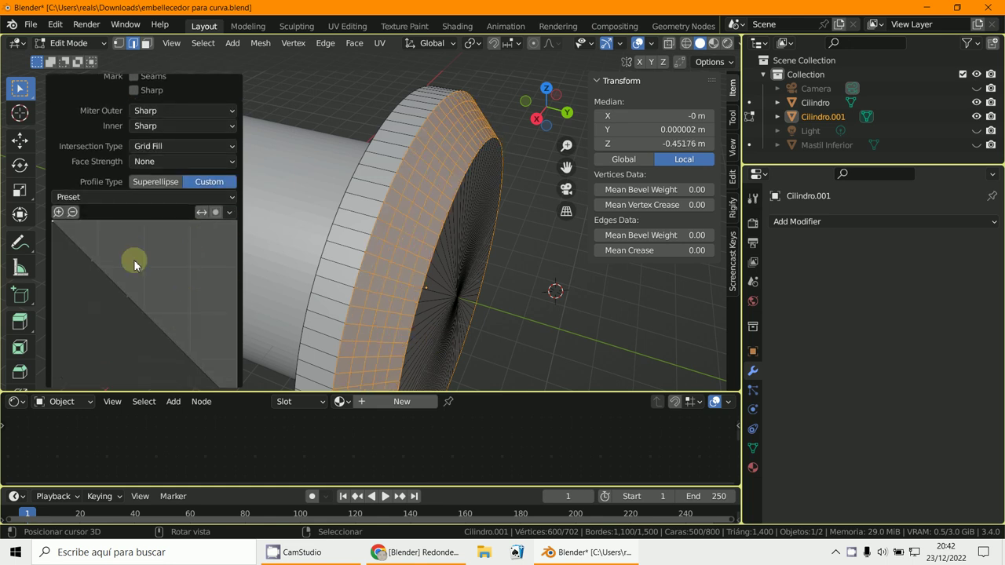
{"action": "scroll", "coordinate": [104, 273], "scroll_direction": "down", "scroll_amount": 3}
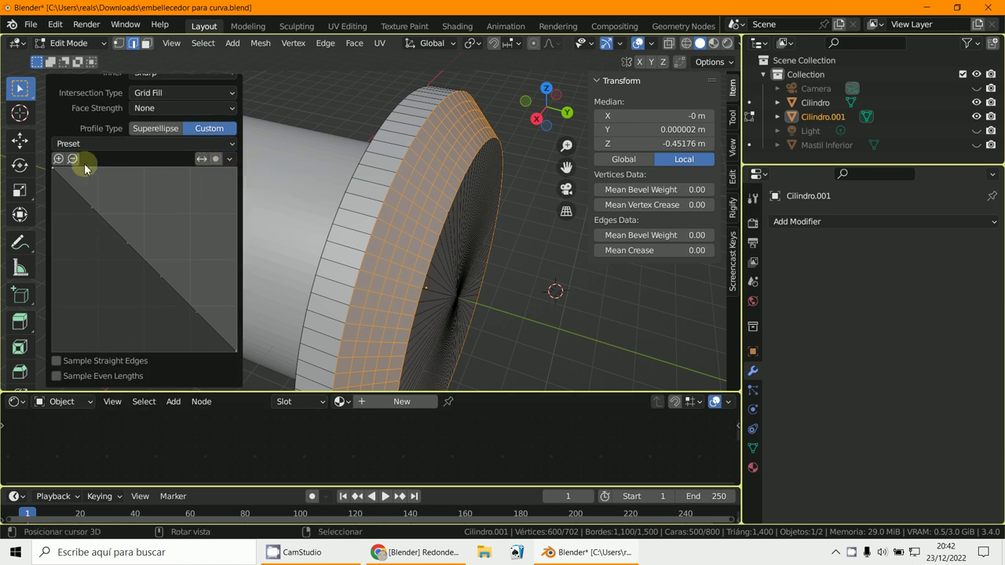
{"action": "left_click", "coordinate": [230, 161]}
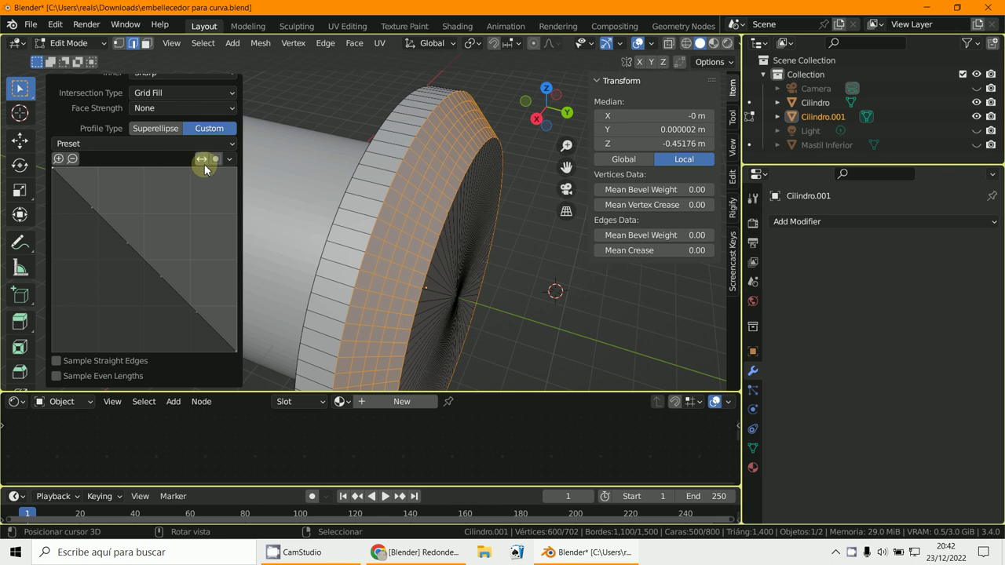
{"action": "left_click", "coordinate": [93, 213]}
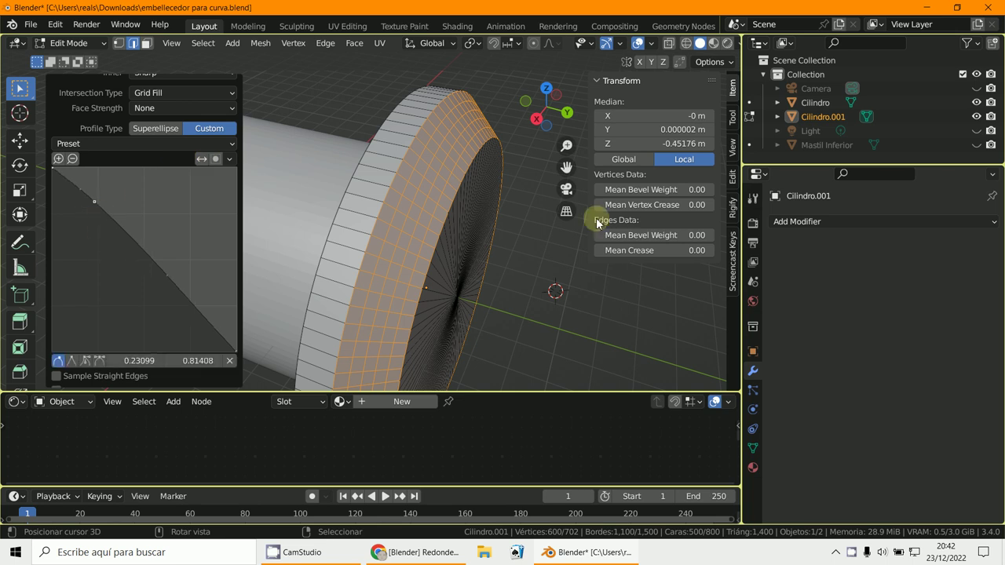
{"action": "scroll", "coordinate": [87, 375], "scroll_direction": "down", "scroll_amount": 1}
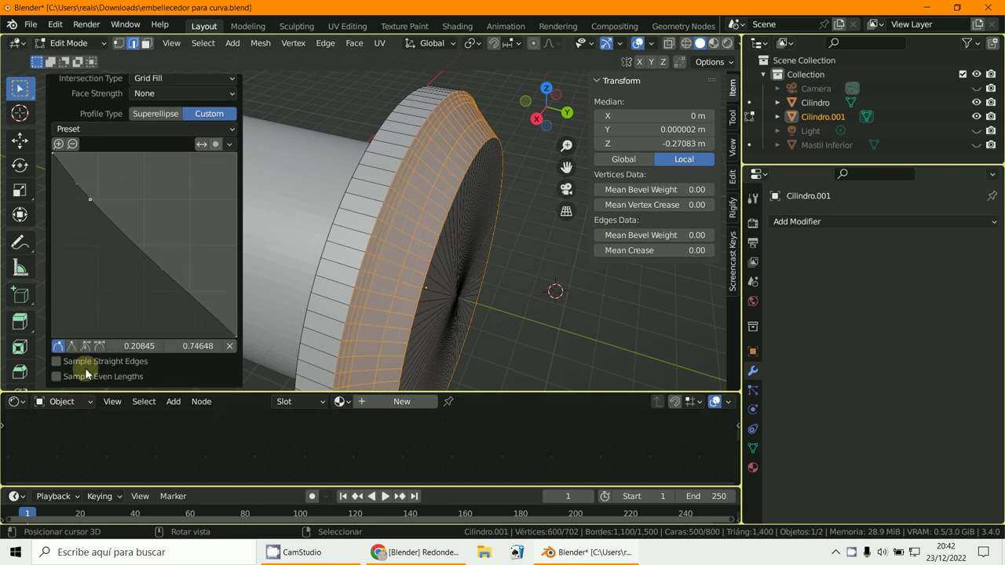
Enable Sample Straight Edges and Sample Even Lengths for the custom bevel profile.
{"action": "left_click", "coordinate": [56, 376]}
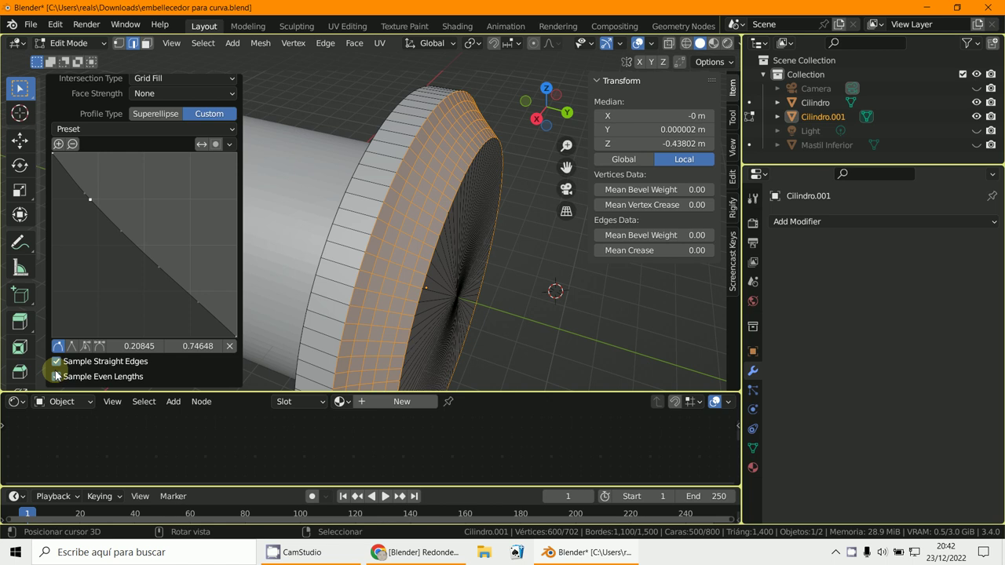
{"action": "scroll", "coordinate": [77, 360], "scroll_direction": "up", "scroll_amount": 2}
{"action": "scroll", "coordinate": [86, 352], "scroll_direction": "down", "scroll_amount": 2}
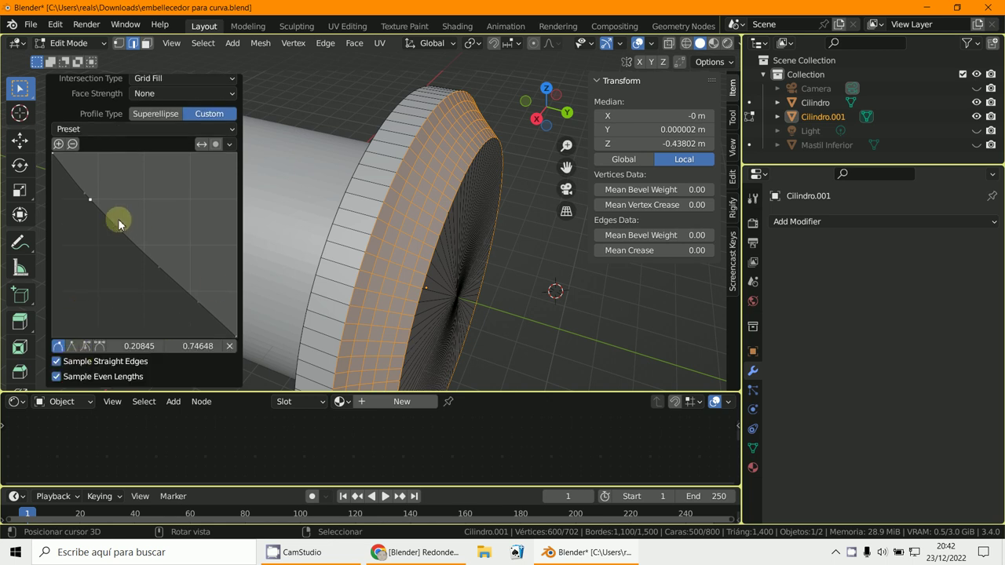
Shape the custom profile into a wave with points at about 0.41, 0.50 and 0.57, 0.17.
{"action": "left_click_drag", "start_coordinate": [592, 331], "coordinate": [621, 250]}
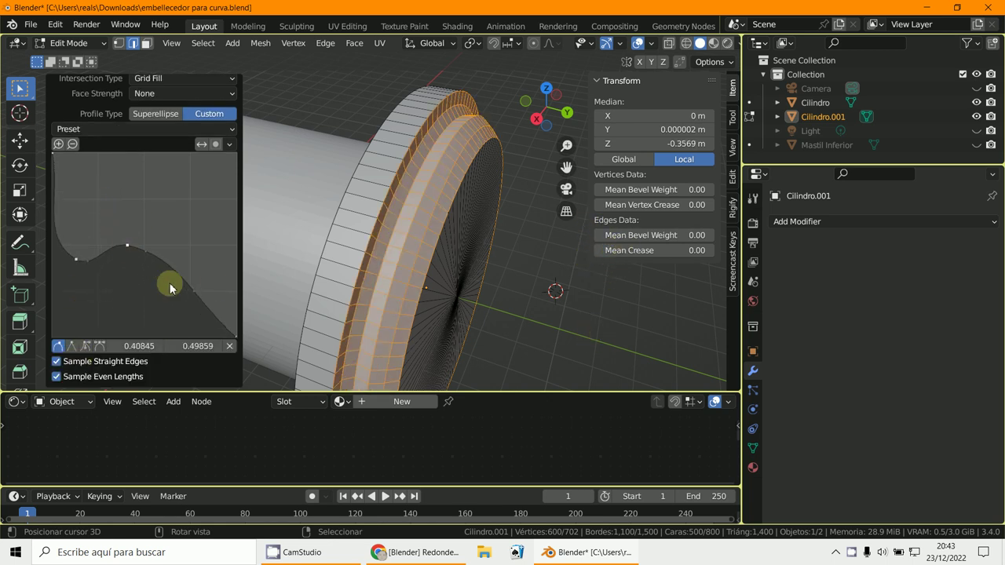
{"action": "left_click_drag", "start_coordinate": [197, 291], "coordinate": [412, 303]}
{"action": "scroll", "coordinate": [479, 176], "scroll_direction": "up", "scroll_amount": 2}
{"action": "scroll", "coordinate": [492, 139], "scroll_direction": "up", "scroll_amount": 1}
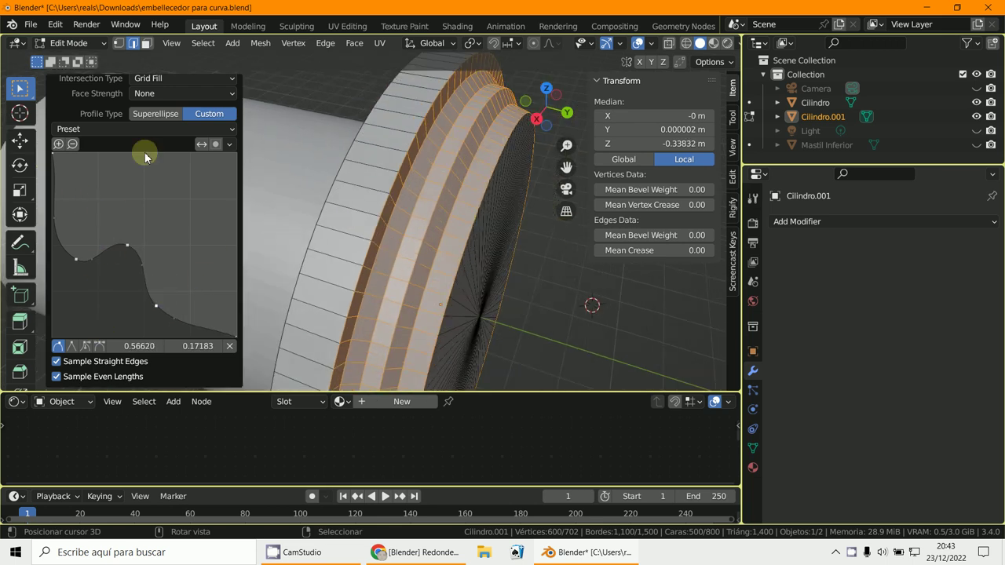
Increase the rim bevel's segments to 11.
{"action": "scroll", "coordinate": [157, 145], "scroll_direction": "up", "scroll_amount": 5}
{"action": "scroll", "coordinate": [159, 151], "scroll_direction": "up", "scroll_amount": 3}
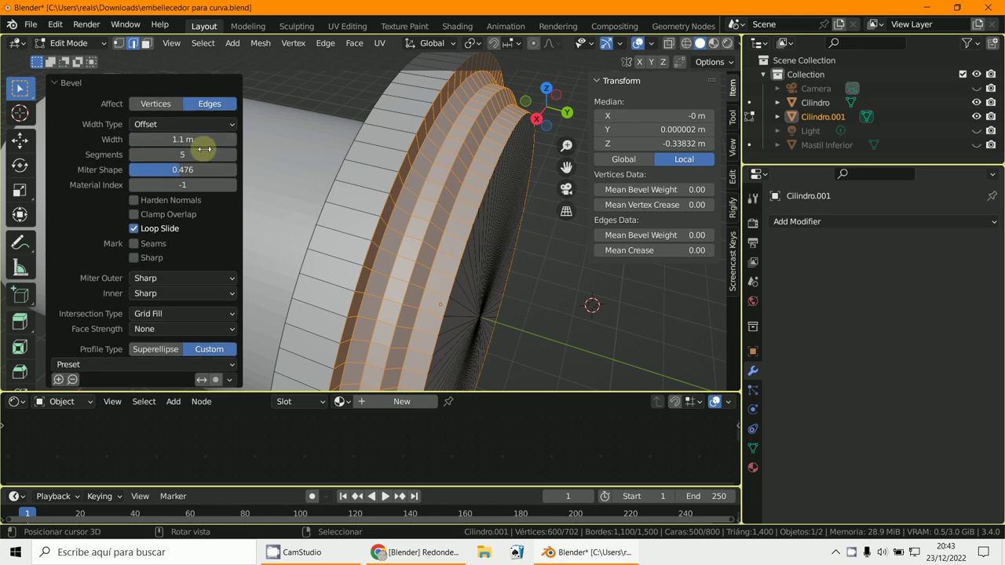
{"action": "left_click", "coordinate": [232, 155]}
{"action": "left_click", "coordinate": [232, 154]}
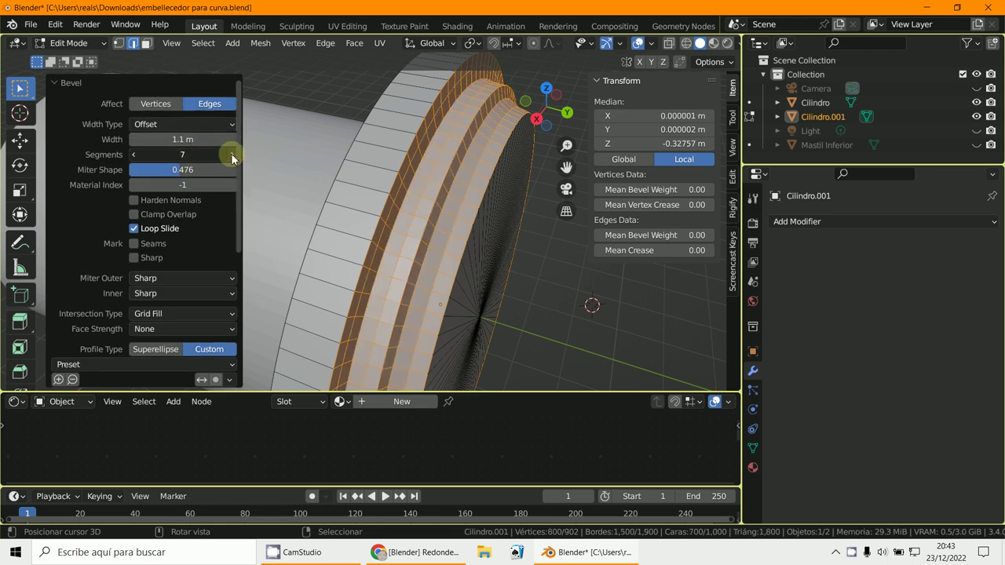
{"action": "left_click", "coordinate": [232, 154]}
{"action": "left_click", "coordinate": [231, 155]}
{"action": "left_click", "coordinate": [231, 155]}
{"action": "left_click", "coordinate": [232, 154]}
{"action": "middle_click_drag", "start_coordinate": [267, 169], "coordinate": [364, 206]}
Try other handle types on the lowest interior profile point and restore its automatic curved handle.
{"action": "scroll", "coordinate": [203, 270], "scroll_direction": "down", "scroll_amount": 6}
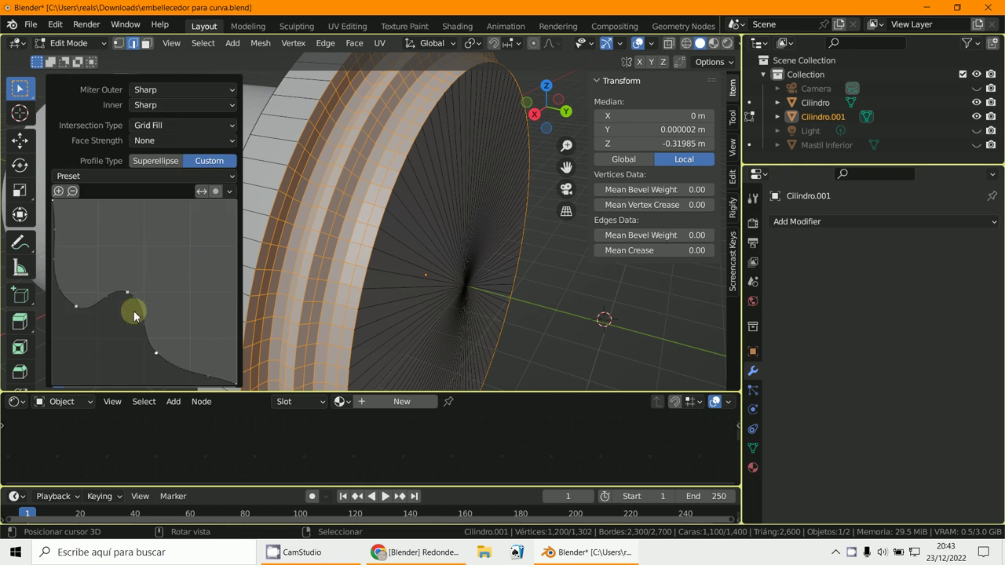
{"action": "scroll", "coordinate": [134, 287], "scroll_direction": "down", "scroll_amount": 2}
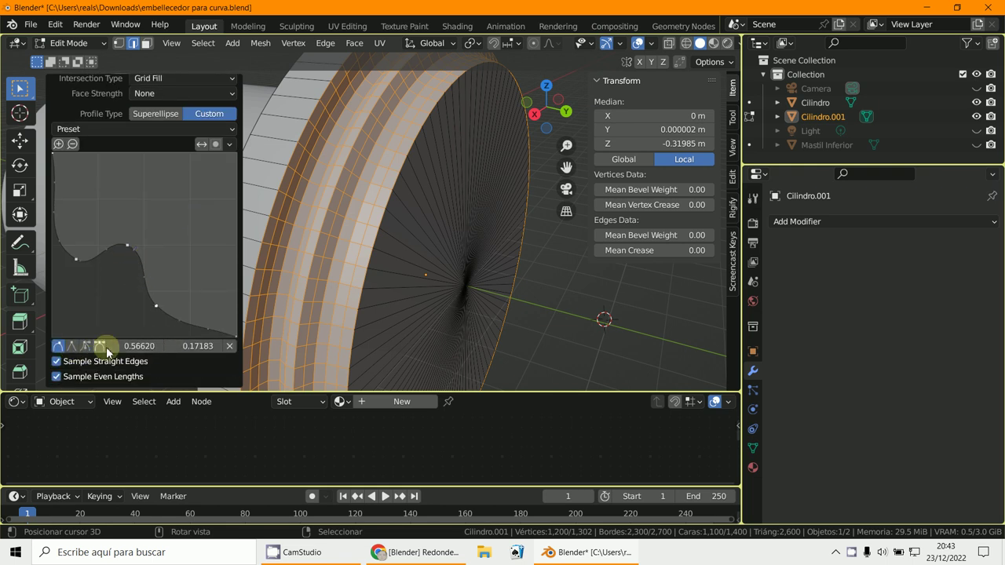
{"action": "left_click", "coordinate": [101, 346]}
{"action": "left_click", "coordinate": [59, 346]}
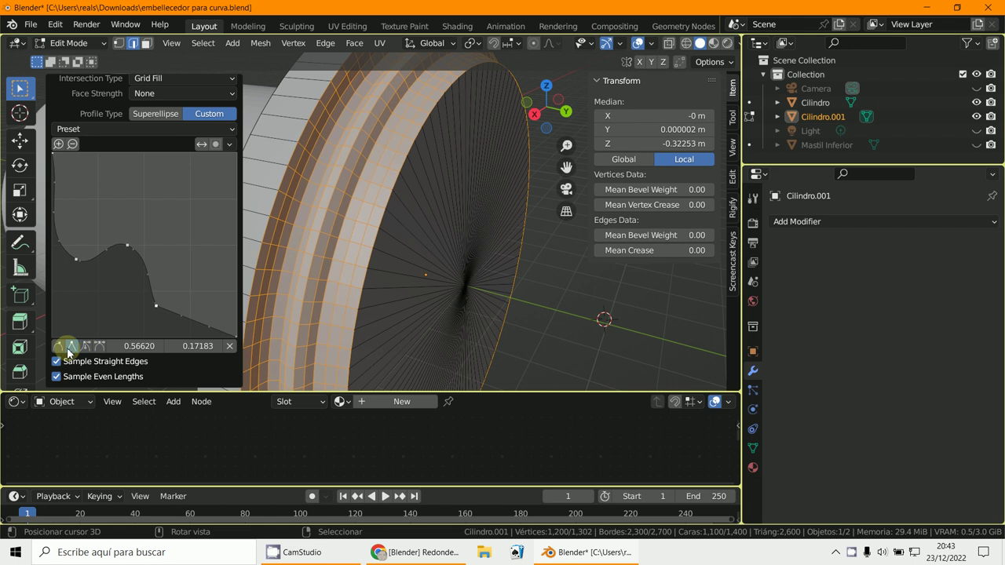
Reverse the path of the custom profile curve and open its reset options.
{"action": "scroll", "coordinate": [86, 379], "scroll_direction": "up", "scroll_amount": 5}
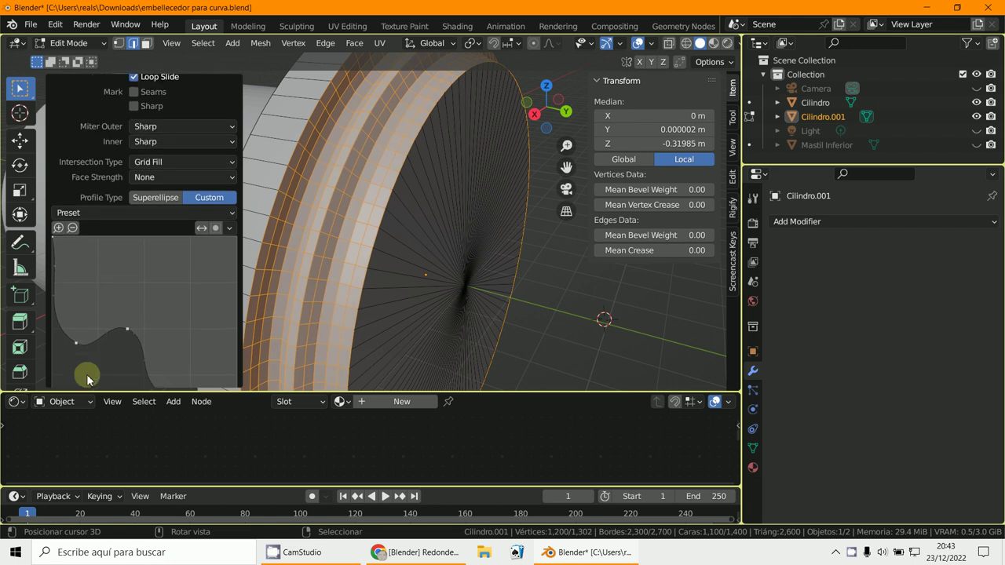
{"action": "left_click", "coordinate": [203, 228]}
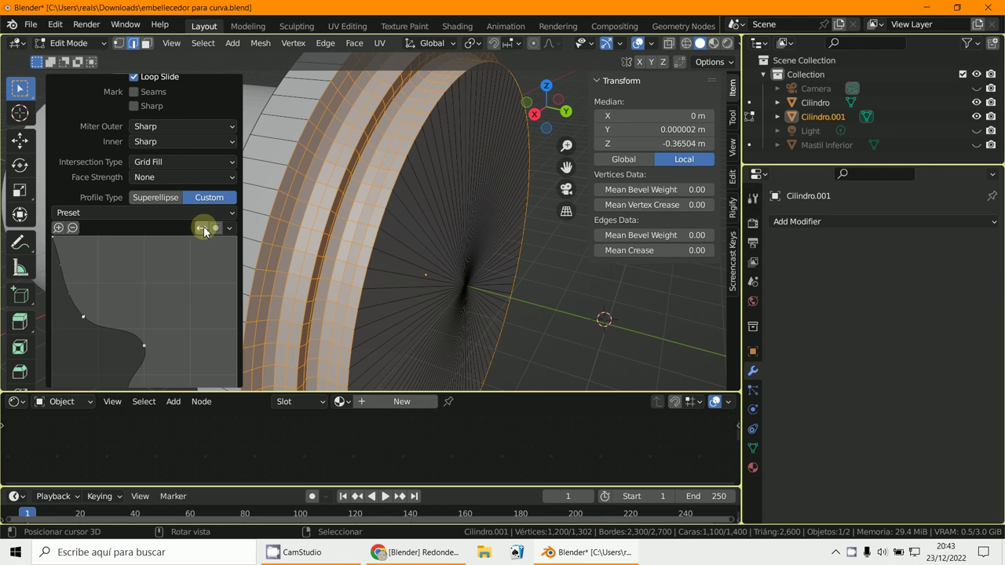
{"action": "scroll", "coordinate": [178, 271], "scroll_direction": "down", "scroll_amount": 4}
{"action": "scroll", "coordinate": [177, 273], "scroll_direction": "up", "scroll_amount": 2}
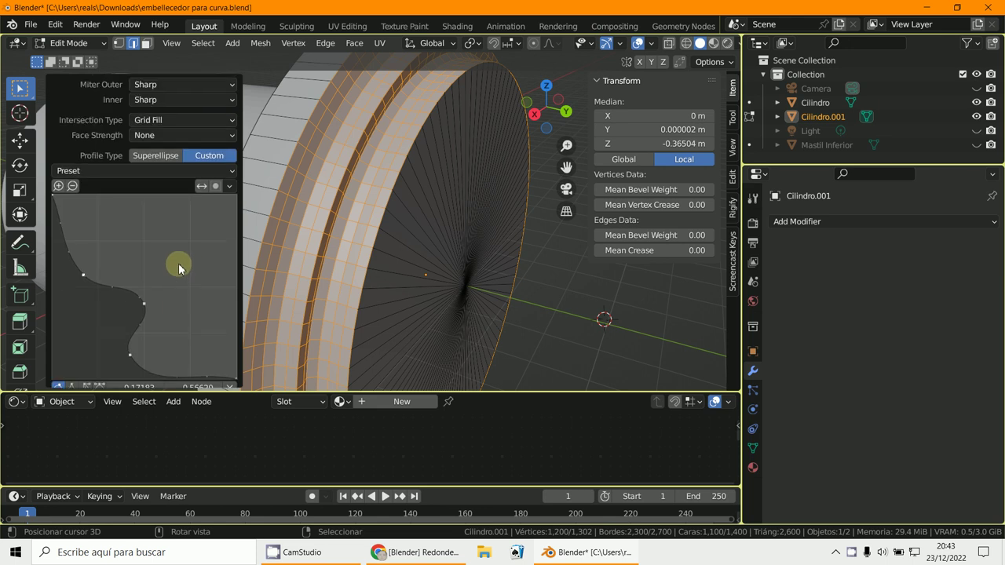
{"action": "left_click", "coordinate": [202, 191]}
{"action": "left_click", "coordinate": [202, 191]}
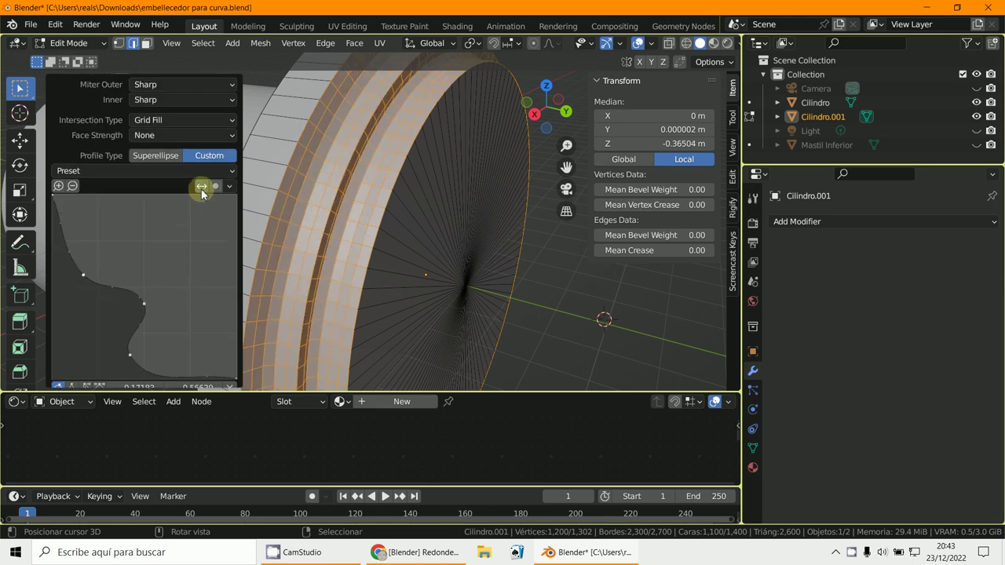
{"action": "left_click", "coordinate": [229, 187]}
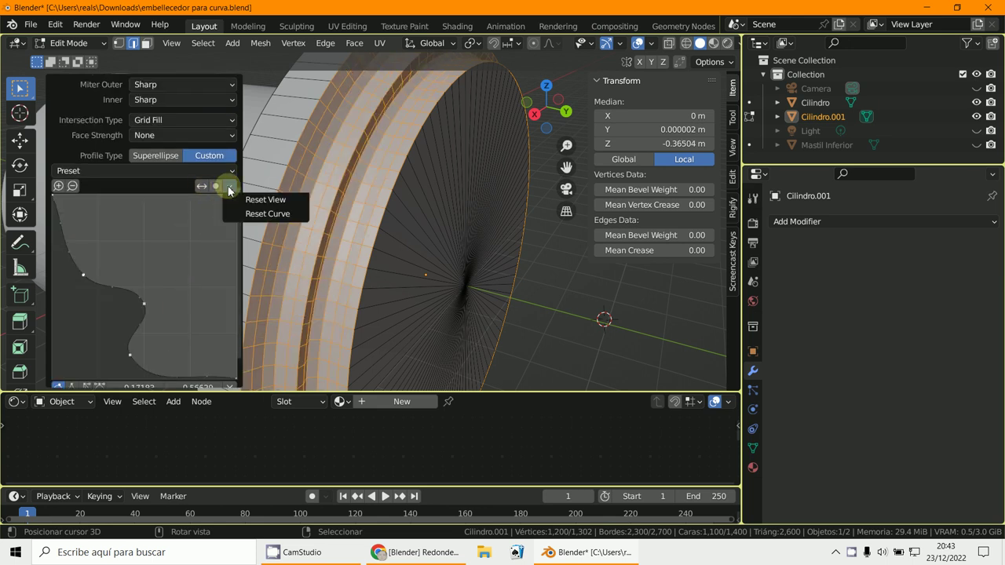
Try the Cornice Molding preset on the custom bevel profile.
{"action": "left_click", "coordinate": [86, 172]}
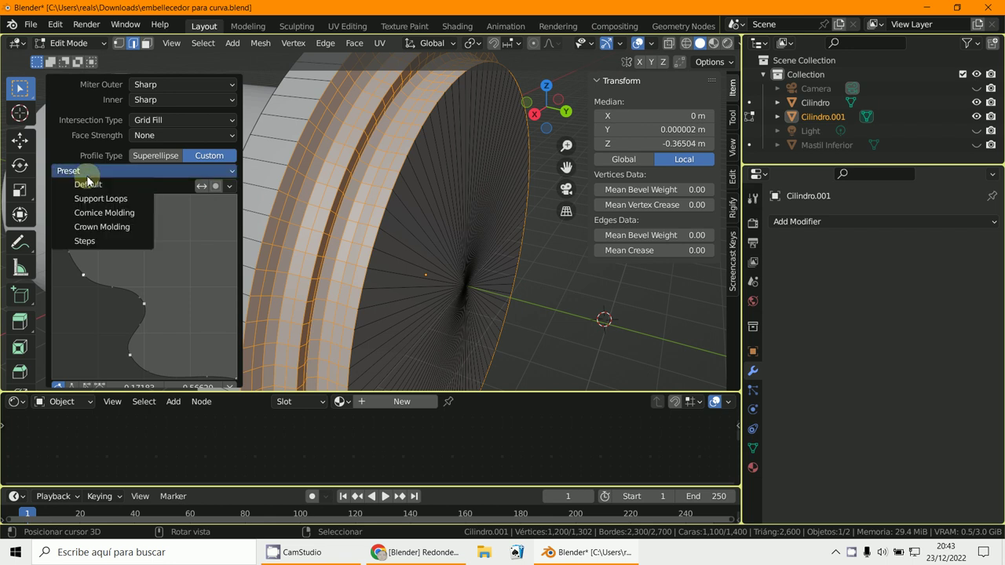
{"action": "left_click", "coordinate": [110, 213]}
{"action": "scroll", "coordinate": [108, 287], "scroll_direction": "down", "scroll_amount": 1}
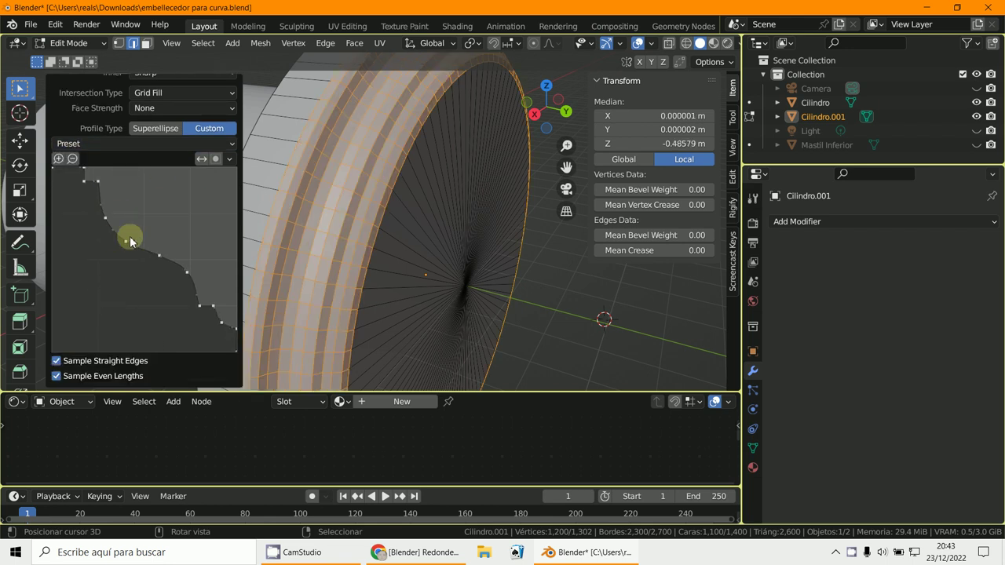
Apply the Crown Molding preset to the custom bevel profile.
{"action": "scroll", "coordinate": [157, 224], "scroll_direction": "up", "scroll_amount": 2}
{"action": "left_click", "coordinate": [105, 204]}
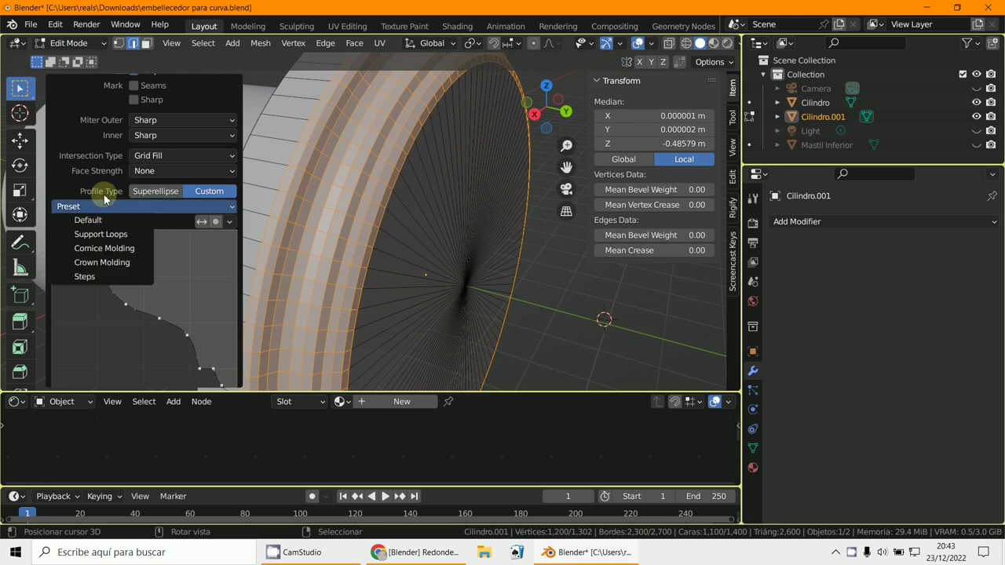
{"action": "left_click", "coordinate": [82, 206]}
{"action": "left_click", "coordinate": [103, 262]}
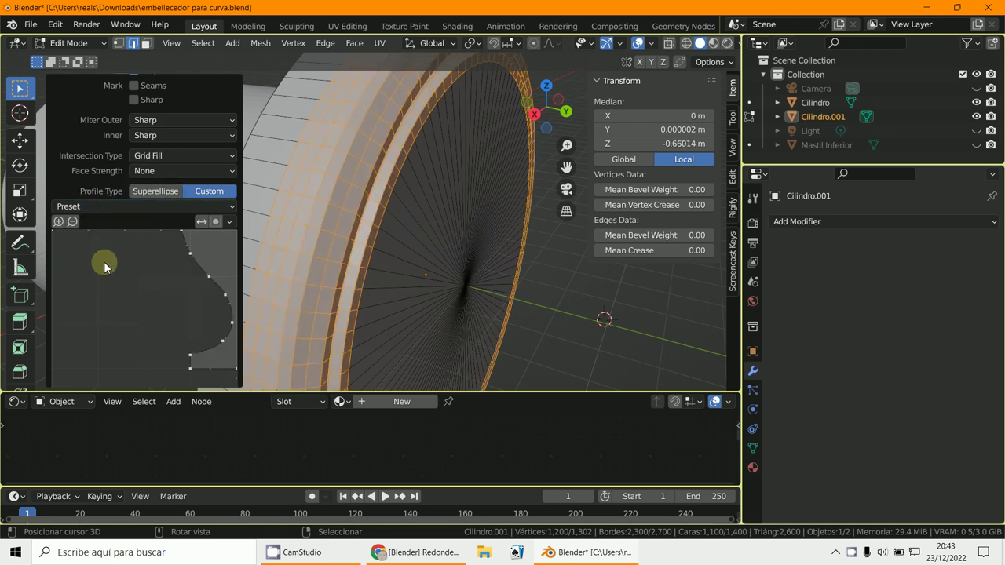
{"action": "scroll", "coordinate": [104, 261], "scroll_direction": "down", "scroll_amount": 2}
{"action": "scroll", "coordinate": [390, 228], "scroll_direction": "down", "scroll_amount": 3}
{"action": "scroll", "coordinate": [182, 263], "scroll_direction": "up", "scroll_amount": 1}
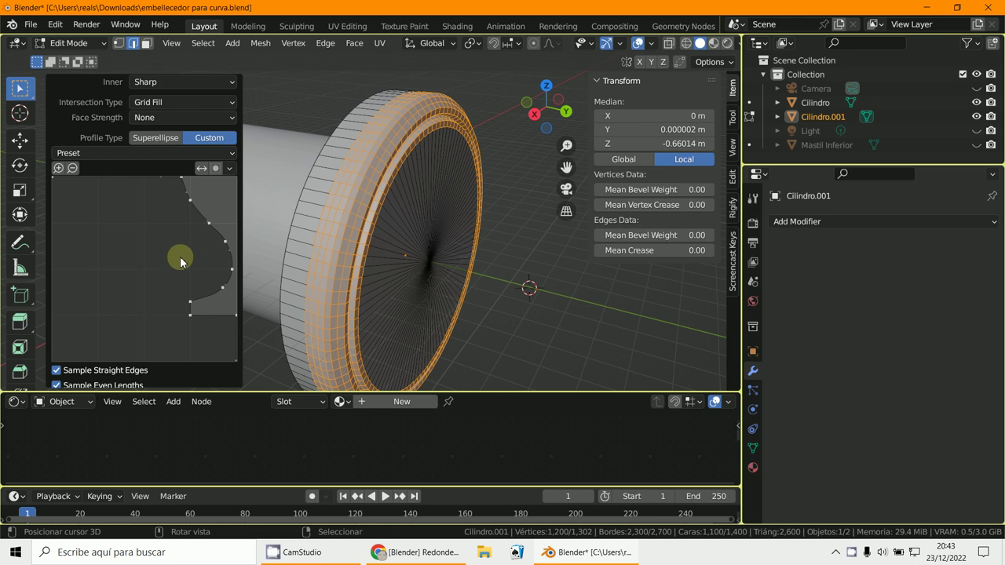
Apply the stair-shaped Steps preset to the custom bevel profile of the disc's rim.
{"action": "left_click", "coordinate": [74, 153]}
{"action": "left_click", "coordinate": [78, 226]}
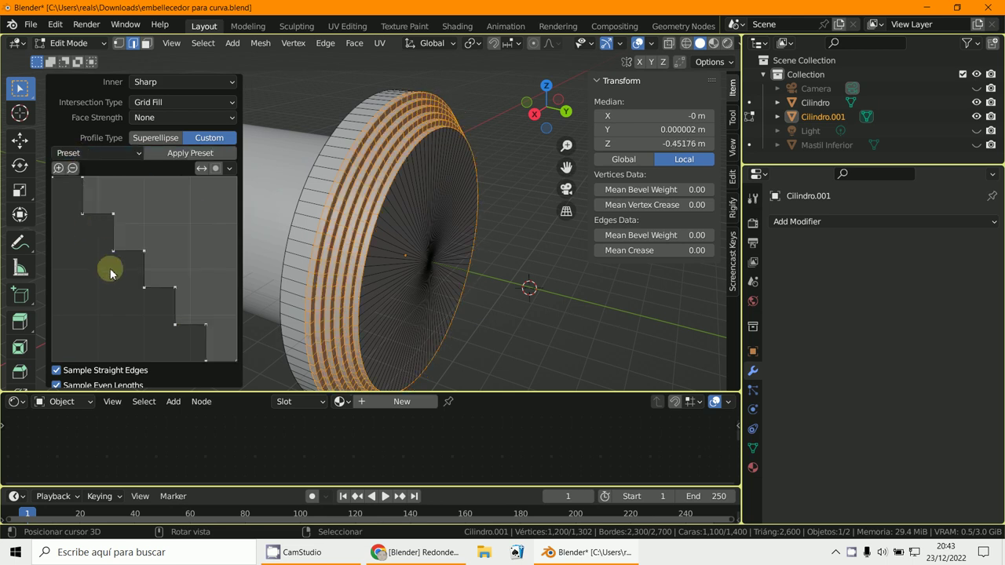
{"action": "scroll", "coordinate": [381, 270], "scroll_direction": "up", "scroll_amount": 5}
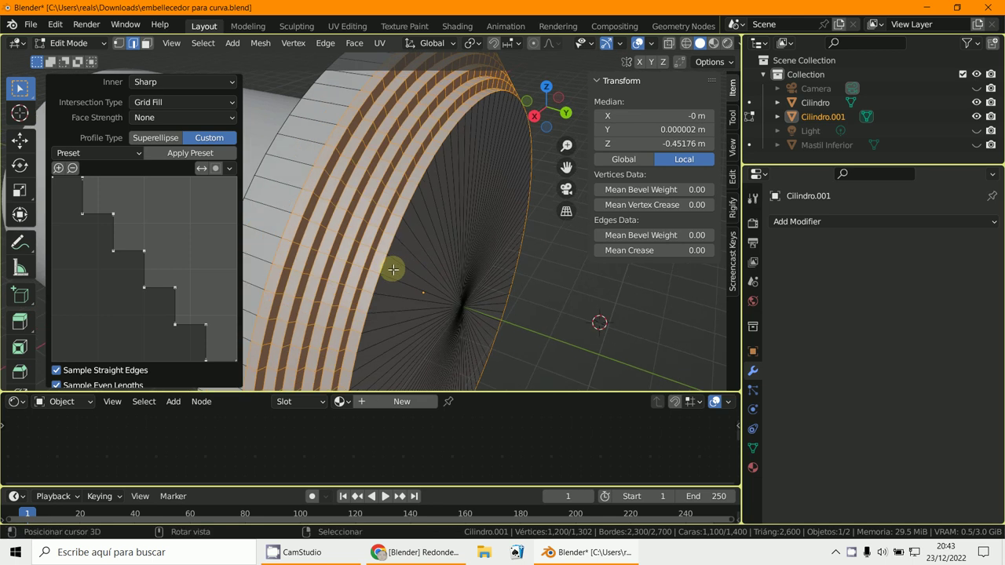
Reshape the middle of the stepped bevel profile by moving its interior points down to form a slanted notch.
{"action": "scroll", "coordinate": [200, 264], "scroll_direction": "down", "scroll_amount": 1}
{"action": "left_click_drag", "start_coordinate": [140, 240], "coordinate": [147, 229]}
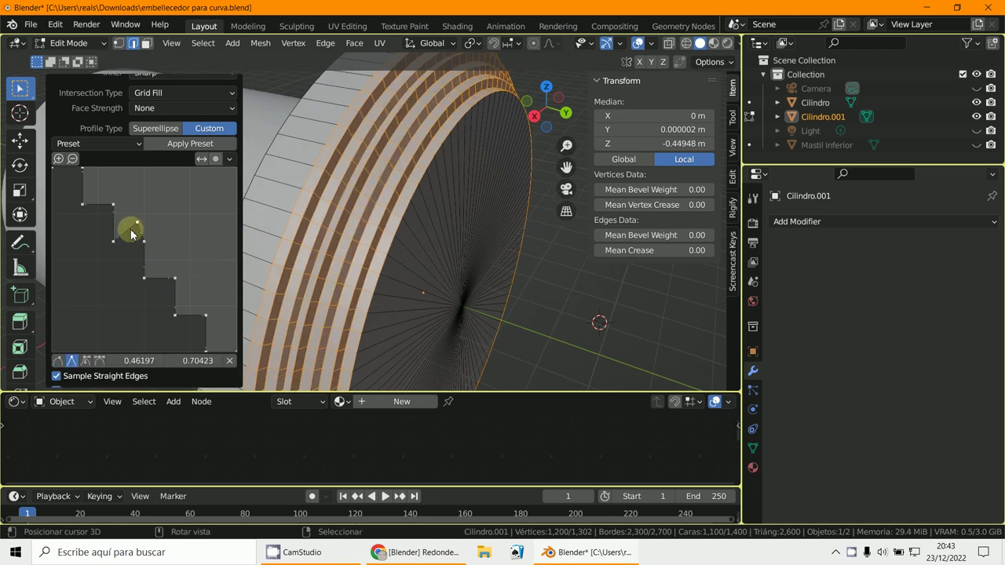
{"action": "left_click_drag", "start_coordinate": [137, 228], "coordinate": [118, 288]}
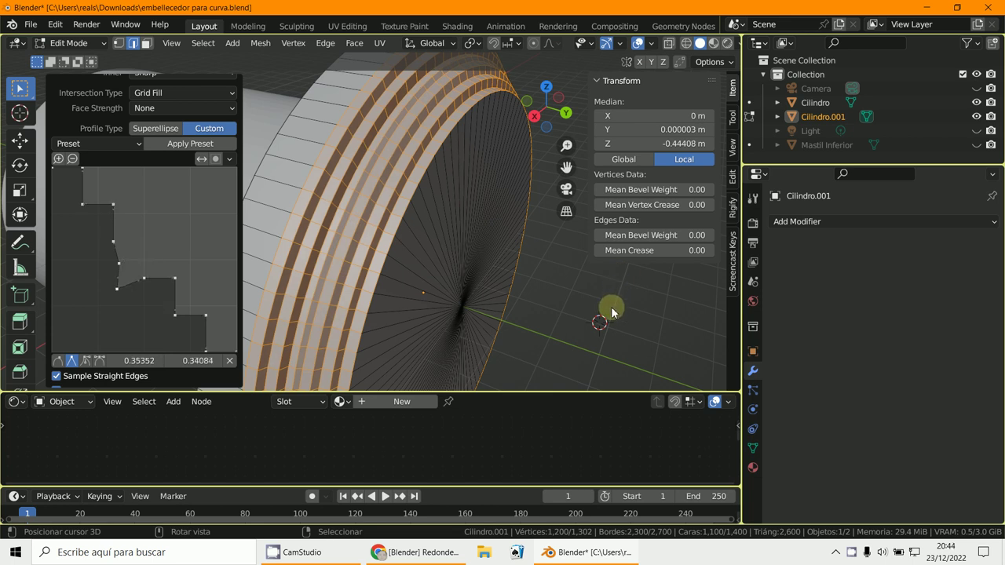
{"action": "middle_click_drag", "start_coordinate": [338, 259], "coordinate": [287, 252]}
{"action": "scroll", "coordinate": [180, 227], "scroll_direction": "up", "scroll_amount": 3}
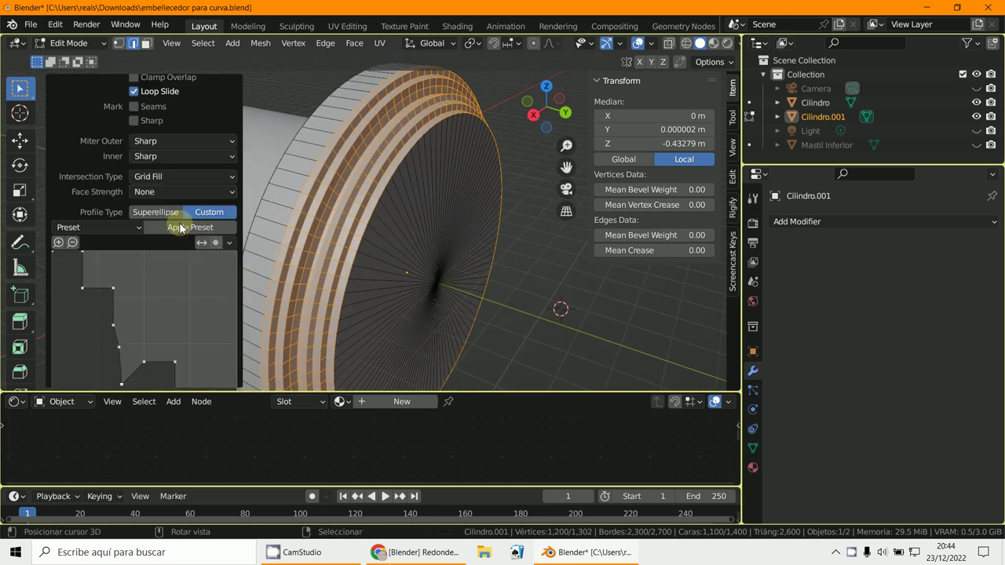
Examine the stepped rim from several angles and review the full set of Bevel settings.
{"action": "scroll", "coordinate": [179, 228], "scroll_direction": "up", "scroll_amount": 5}
{"action": "middle_click_drag", "start_coordinate": [383, 144], "coordinate": [400, 168]}
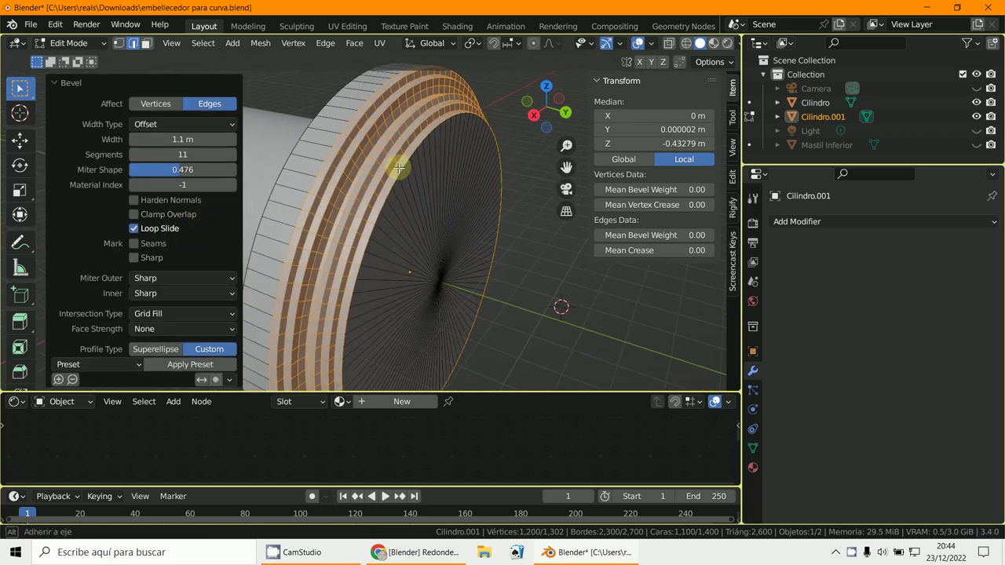
{"action": "scroll", "coordinate": [201, 180], "scroll_direction": "down", "scroll_amount": 5}
{"action": "scroll", "coordinate": [202, 180], "scroll_direction": "up", "scroll_amount": 5}
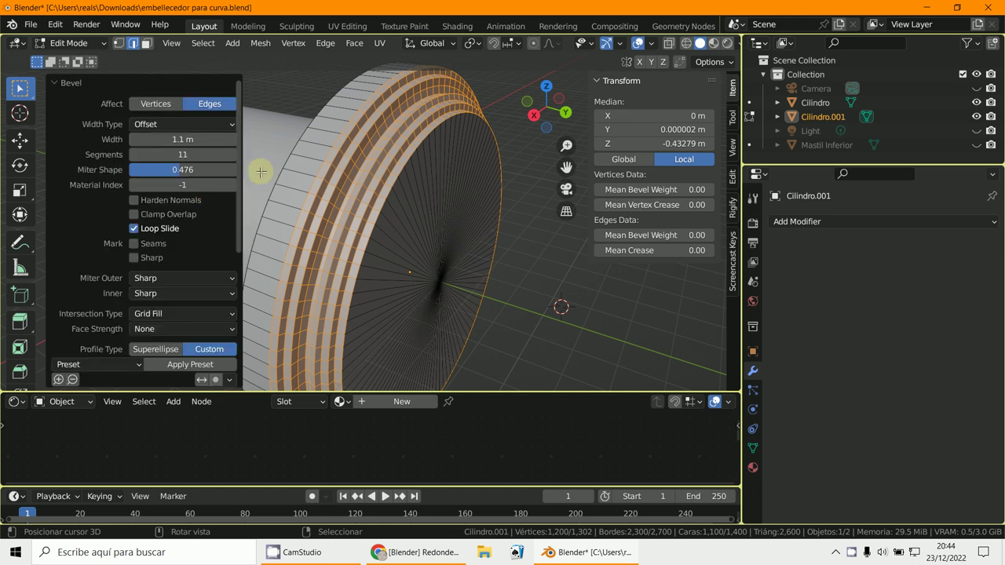
{"action": "scroll", "coordinate": [377, 256], "scroll_direction": "down", "scroll_amount": 3}
{"action": "middle_click_drag", "start_coordinate": [377, 256], "coordinate": [392, 230]}
{"action": "scroll", "coordinate": [352, 231], "scroll_direction": "up", "scroll_amount": 3}
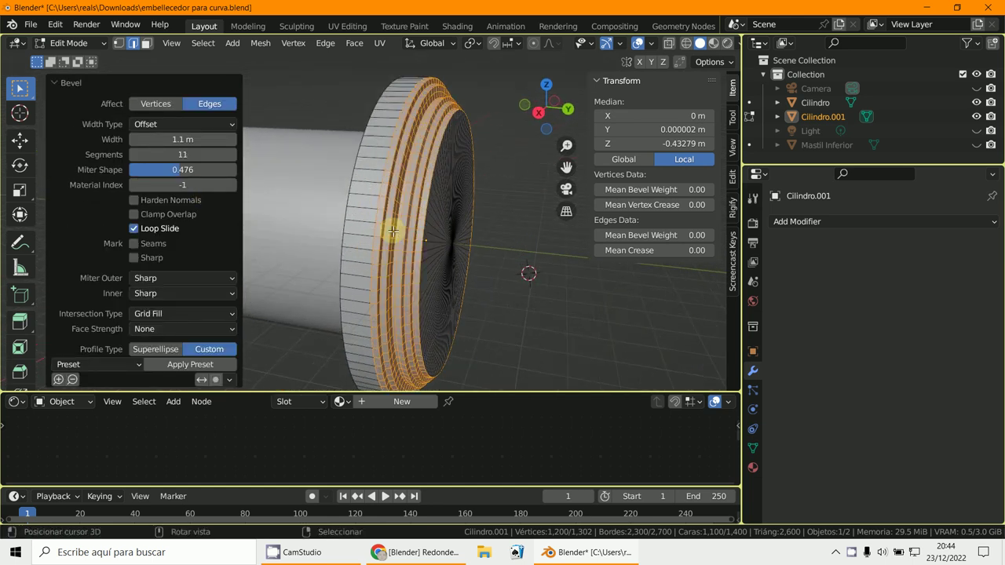
{"action": "scroll", "coordinate": [172, 232], "scroll_direction": "down", "scroll_amount": 4}
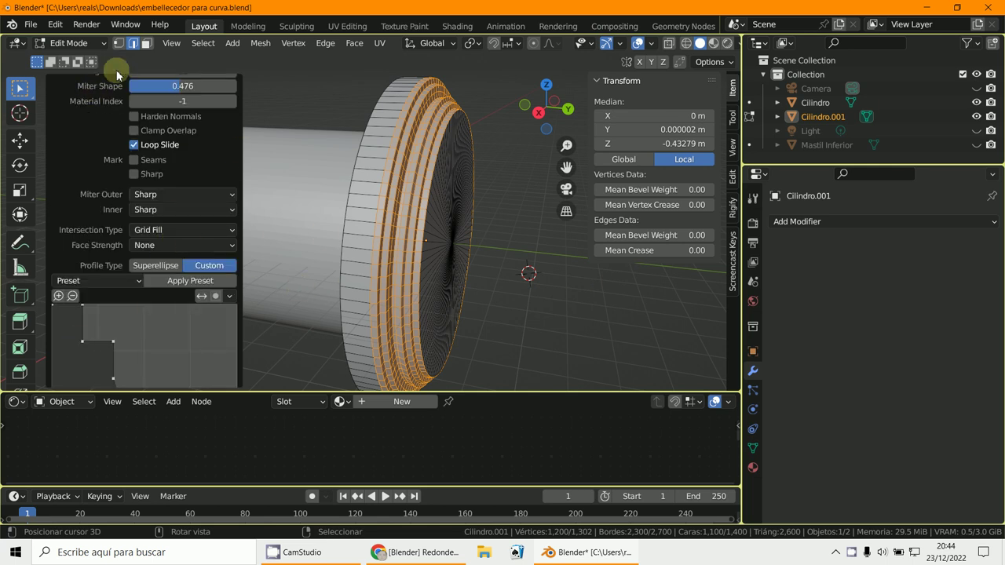
{"action": "left_click", "coordinate": [325, 124]}
{"action": "scroll", "coordinate": [144, 166], "scroll_direction": "up", "scroll_amount": 3}
{"action": "scroll", "coordinate": [126, 154], "scroll_direction": "up", "scroll_amount": 1}
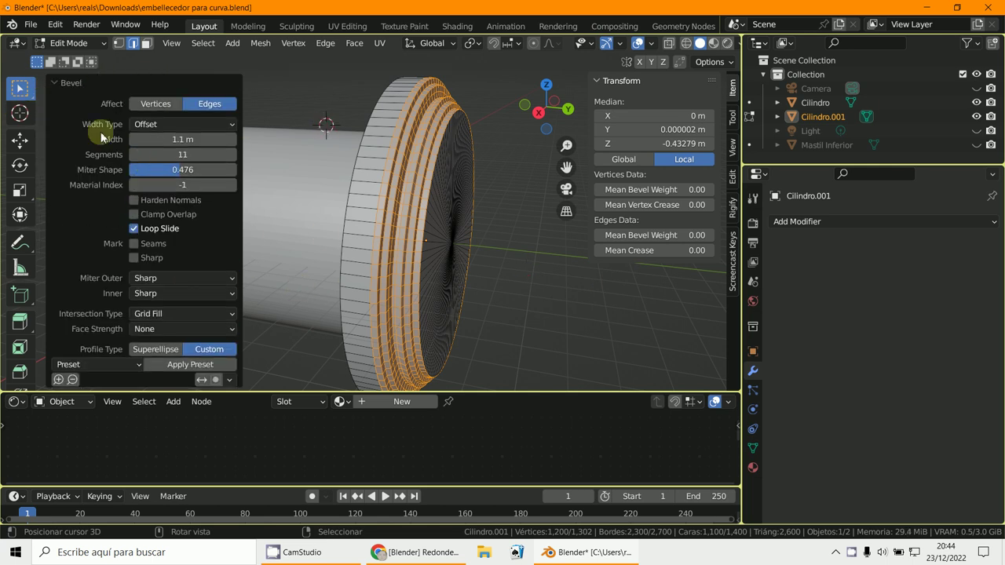
Collapse the Bevel settings and return the trim disc to Object Mode.
{"action": "left_click", "coordinate": [66, 84]}
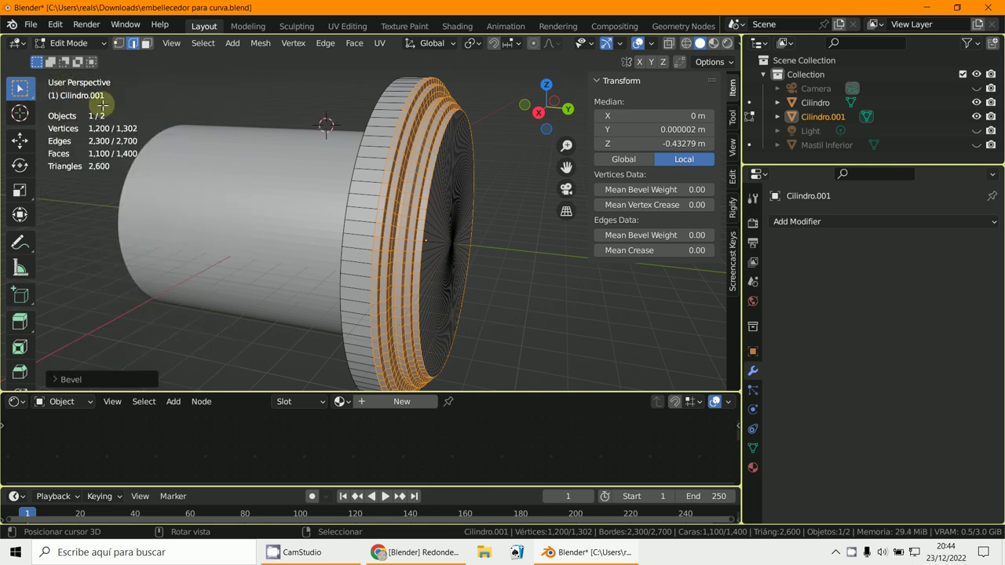
{"action": "left_click", "coordinate": [71, 44]}
{"action": "left_click", "coordinate": [69, 57]}
Select the long cylinder and then the trim disc to check the finished rim on the whole model.
{"action": "left_click", "coordinate": [244, 212]}
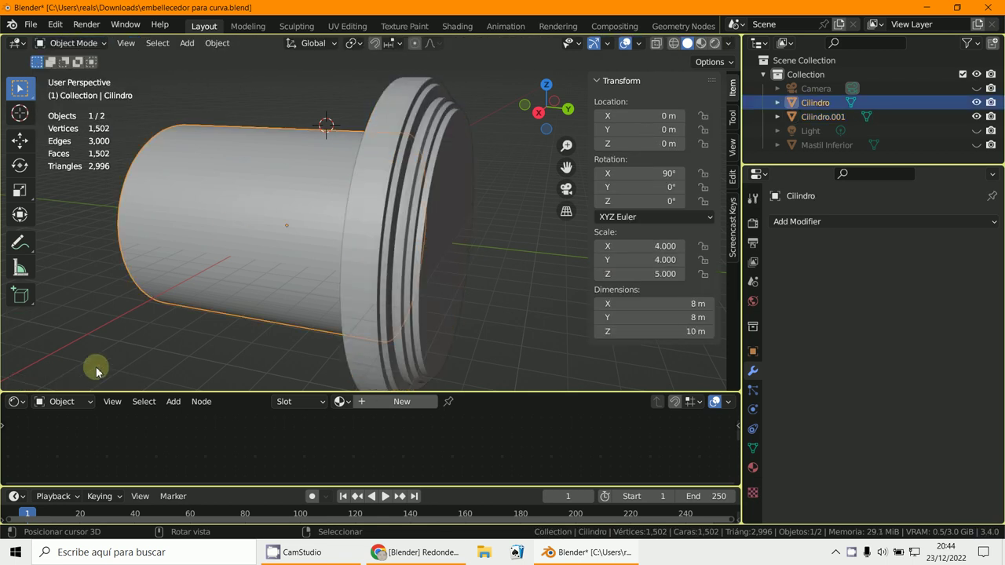
{"action": "middle_click_drag", "start_coordinate": [148, 345], "coordinate": [429, 328]}
{"action": "left_click", "coordinate": [403, 280]}
{"action": "left_click", "coordinate": [294, 553]}
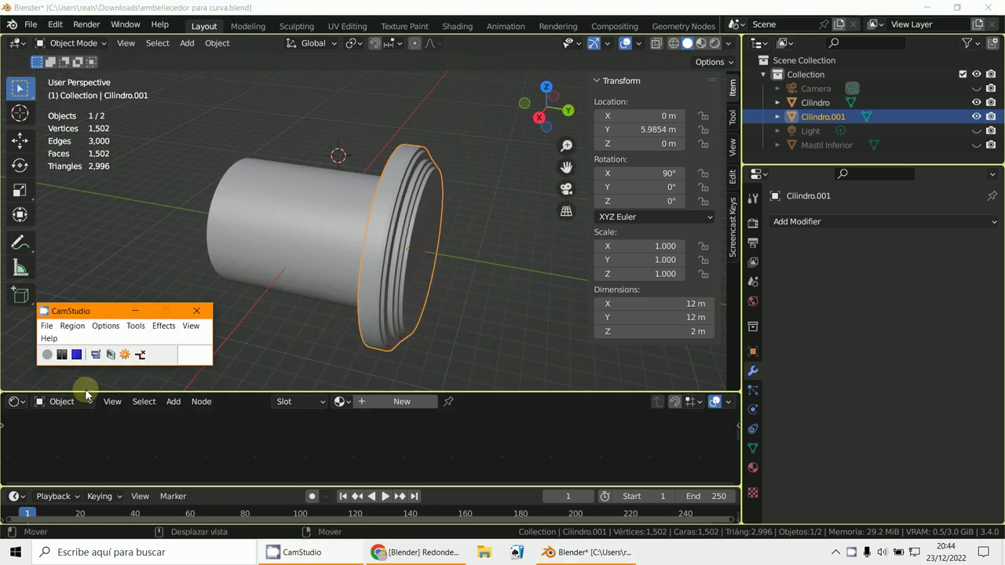